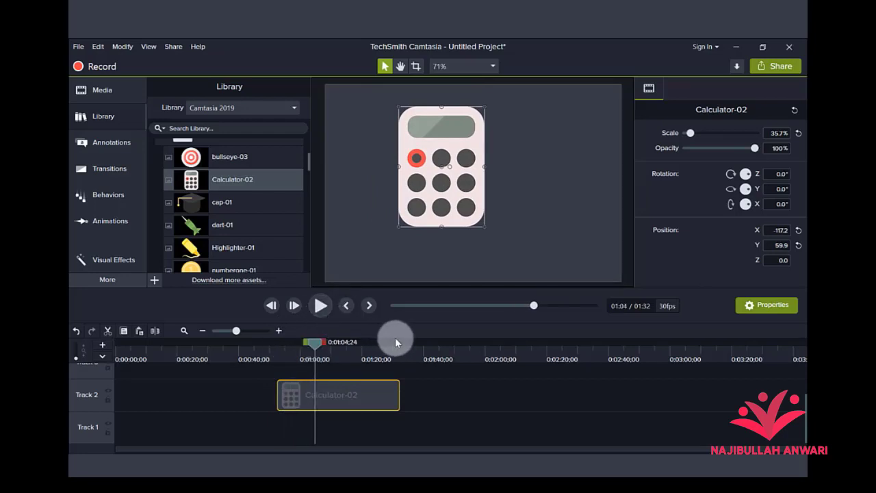
Step: Add the Drop Shadow effect to the Calculator-02 clip on Track 2 and move the playhead to about 1:08
{"action": "left_click", "coordinate": [115, 262]}
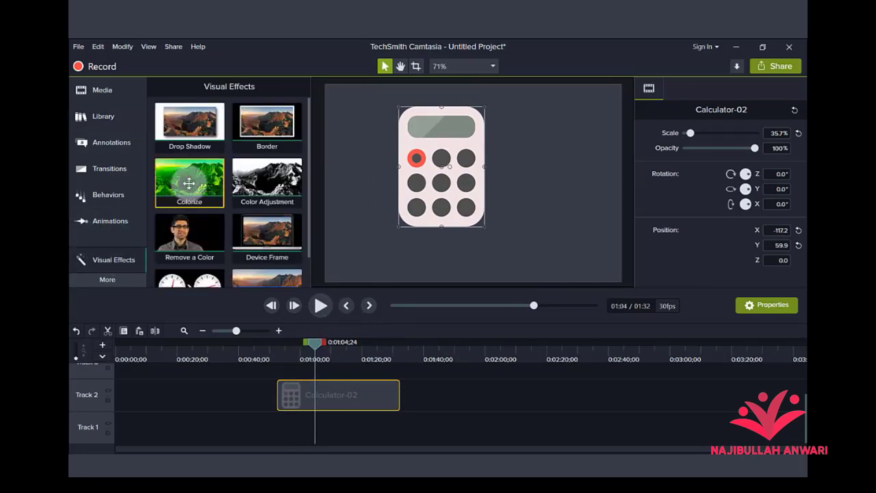
{"action": "left_click_drag", "start_coordinate": [196, 124], "coordinate": [343, 391]}
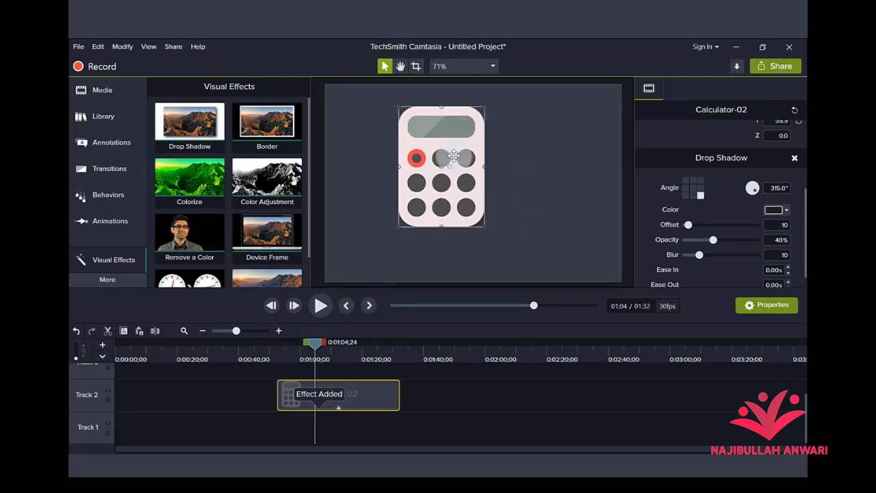
{"action": "mouse_move", "coordinate": [312, 342]}
{"action": "left_mouse_down"}
{"action": "mouse_move", "coordinate": [304, 343]}
{"action": "mouse_move", "coordinate": [324, 346]}
{"action": "left_mouse_up"}
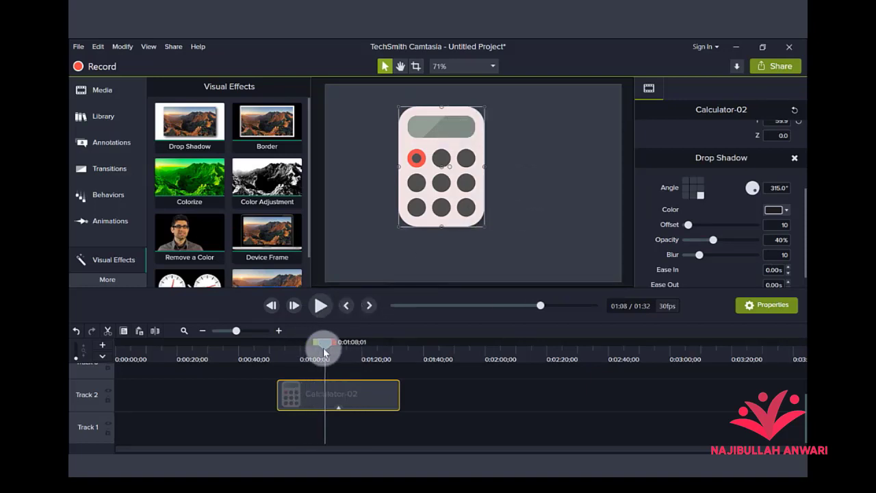
Step: Scale the calculator graphic down to about 30.2%
{"action": "scroll", "coordinate": [658, 210], "scroll_direction": "up", "scroll_amount": 4}
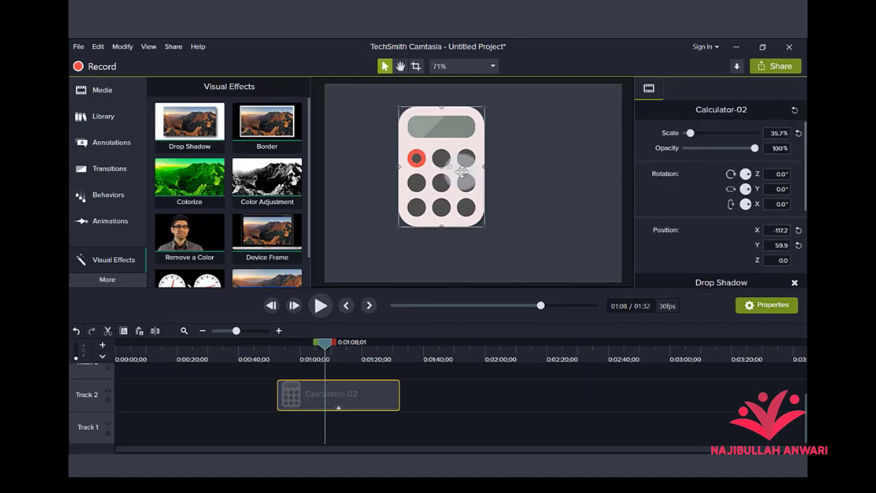
{"action": "mouse_move", "coordinate": [688, 133]}
{"action": "left_mouse_down"}
{"action": "mouse_move", "coordinate": [705, 132]}
{"action": "mouse_move", "coordinate": [692, 138]}
{"action": "left_mouse_up"}
{"action": "mouse_move", "coordinate": [754, 148]}
{"action": "left_mouse_down"}
{"action": "mouse_move", "coordinate": [743, 150]}
{"action": "mouse_move", "coordinate": [764, 152]}
{"action": "left_mouse_up"}
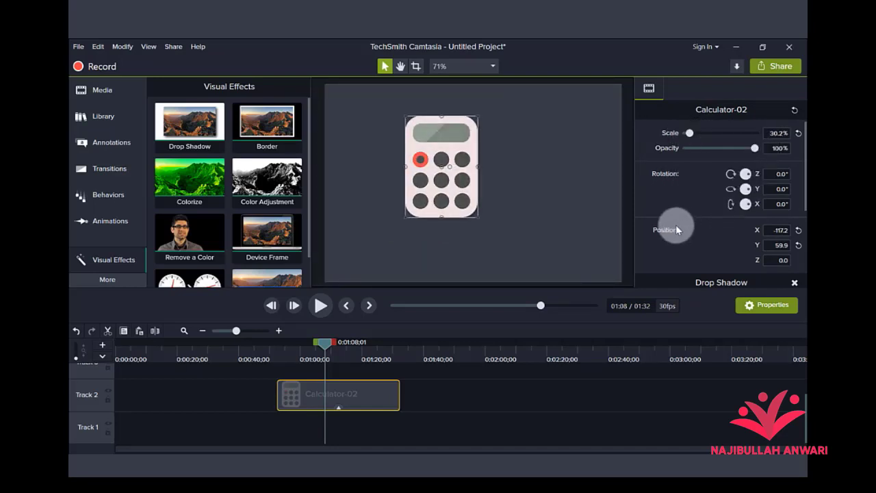
Step: Set the calculator's drop shadow to offset 0, an angle of about 323.8° and a white color
{"action": "scroll", "coordinate": [676, 229], "scroll_direction": "down", "scroll_amount": 2}
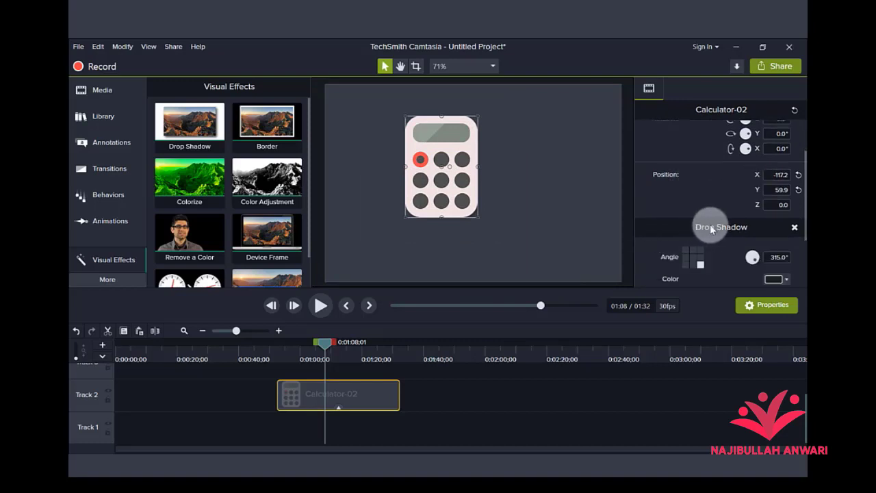
{"action": "scroll", "coordinate": [712, 229], "scroll_direction": "down", "scroll_amount": 2}
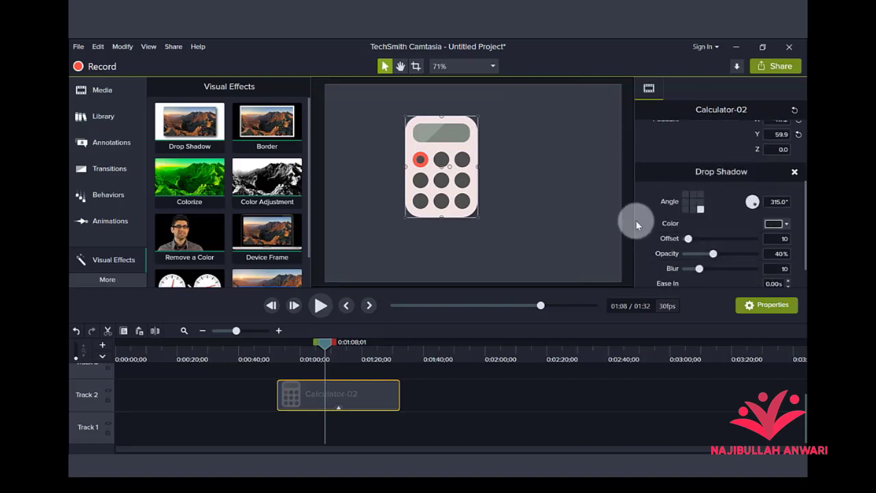
{"action": "scroll", "coordinate": [643, 217], "scroll_direction": "down", "scroll_amount": 1}
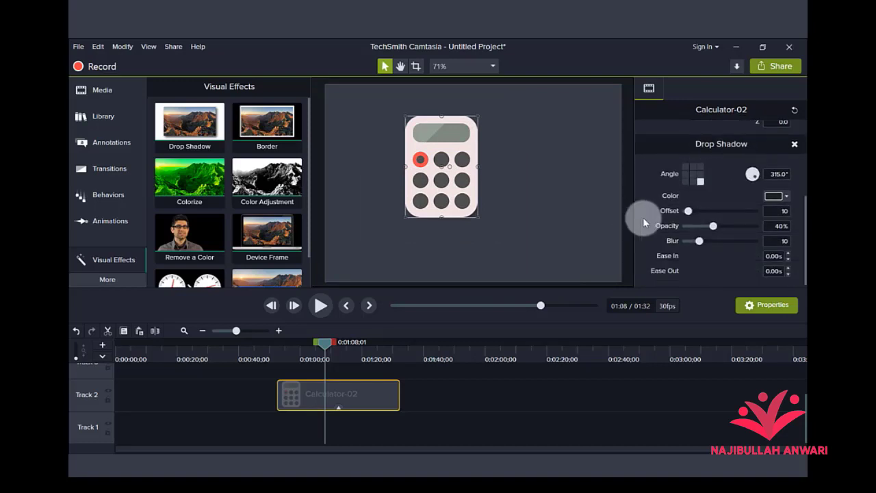
{"action": "left_click", "coordinate": [684, 166]}
{"action": "left_click", "coordinate": [692, 175]}
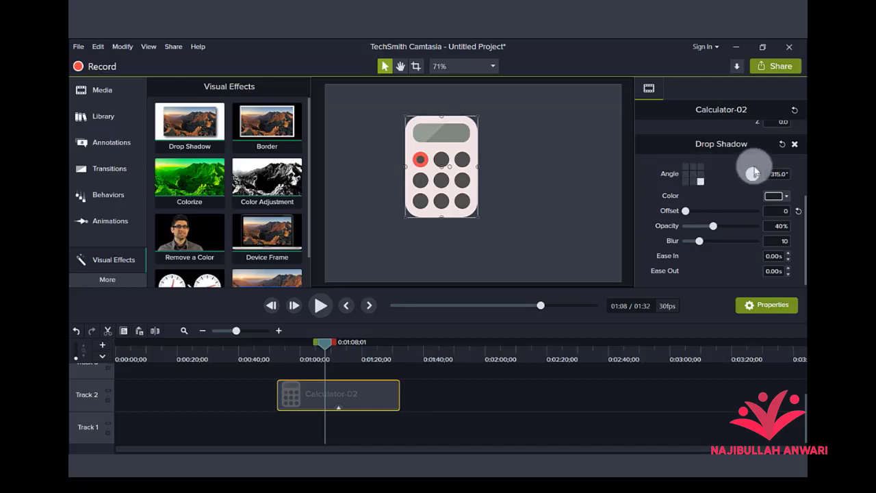
{"action": "left_click_drag", "start_coordinate": [755, 177], "coordinate": [775, 195]}
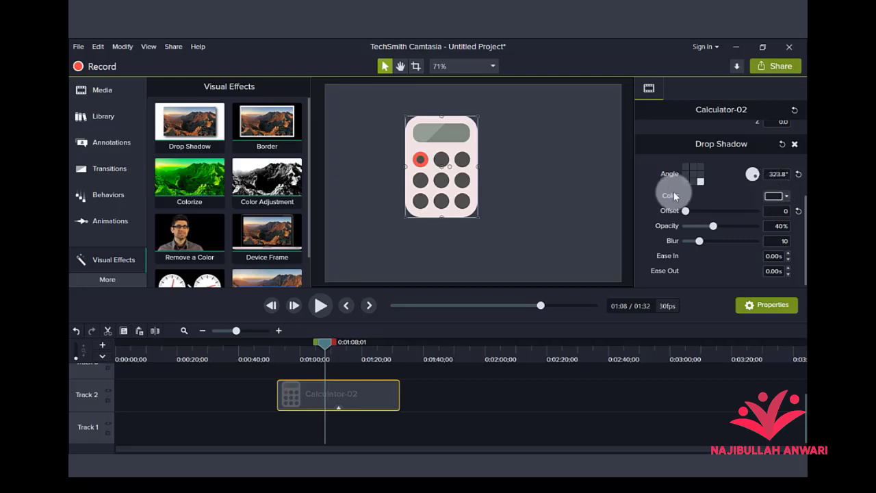
{"action": "left_click", "coordinate": [771, 195]}
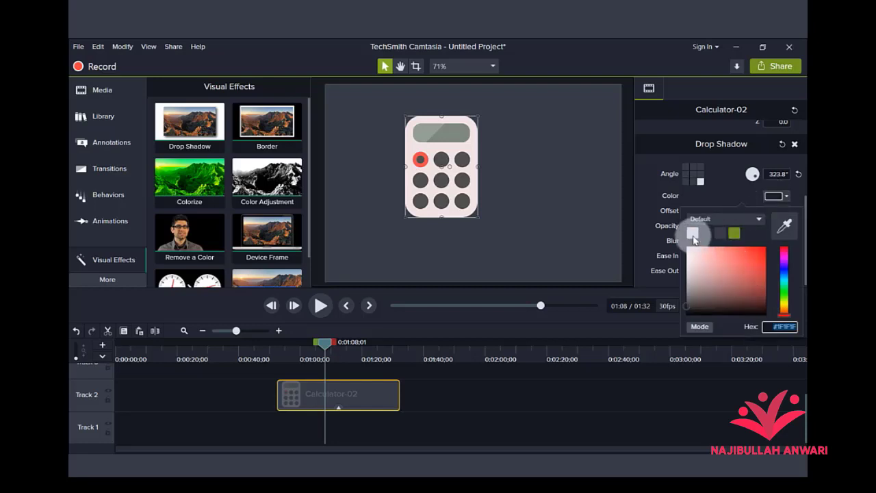
{"action": "left_click", "coordinate": [693, 235]}
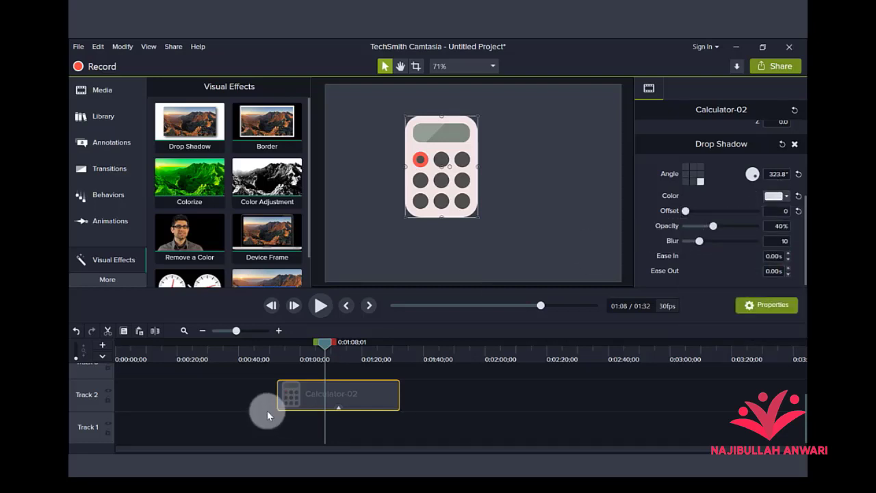
Step: Move the playhead to about 1:06, then enlarge the calculator on the canvas to about 41.9% and reposition it near the center
{"action": "left_click_drag", "start_coordinate": [316, 345], "coordinate": [318, 343]}
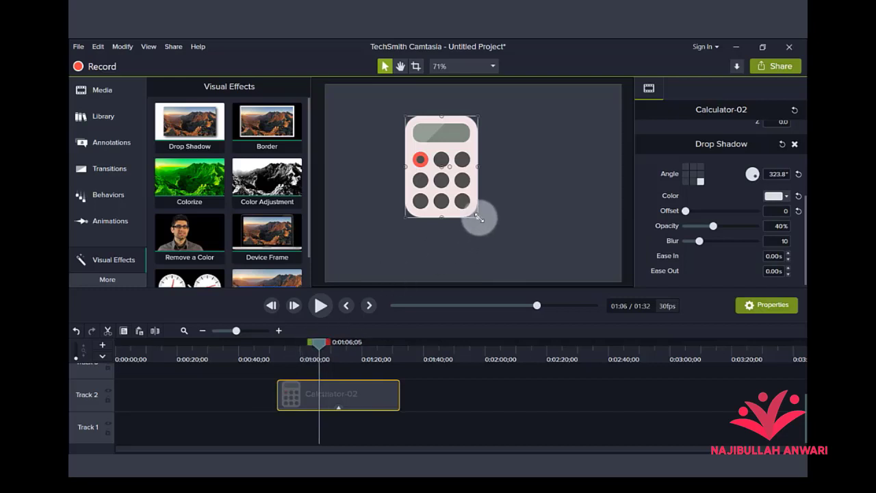
{"action": "left_click_drag", "start_coordinate": [479, 218], "coordinate": [497, 234]}
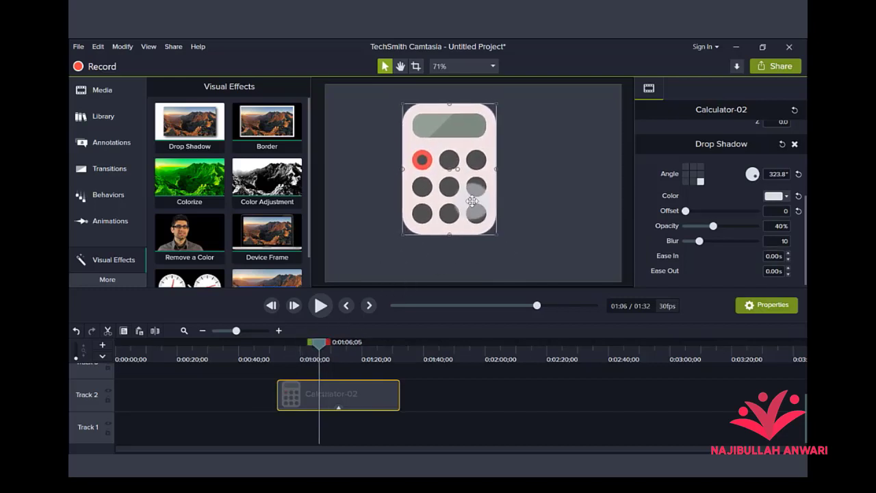
{"action": "left_click_drag", "start_coordinate": [473, 201], "coordinate": [473, 202]}
{"action": "left_click_drag", "start_coordinate": [496, 236], "coordinate": [502, 244]}
{"action": "left_click_drag", "start_coordinate": [481, 206], "coordinate": [477, 208]}
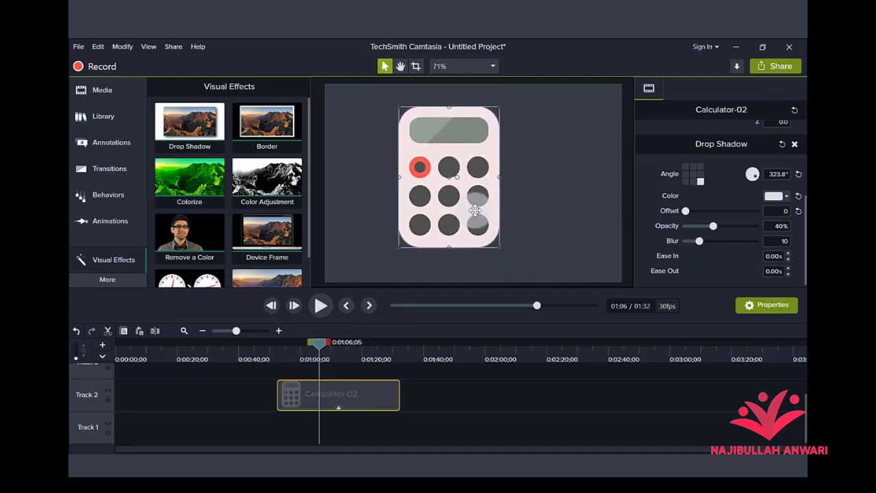
Step: Cast the shadow toward the calculator's lower right at 315° with an offset of about 17, and deselect the clip
{"action": "left_click", "coordinate": [694, 174]}
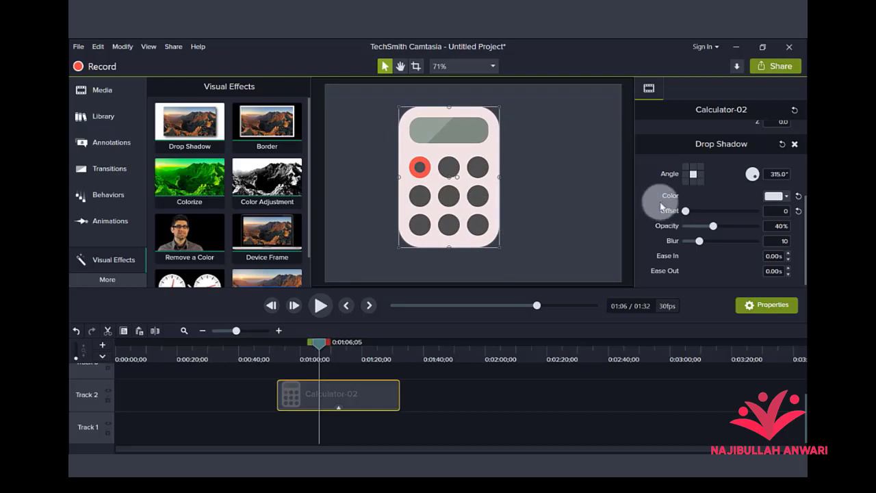
{"action": "left_click", "coordinate": [700, 181]}
{"action": "mouse_move", "coordinate": [689, 213]}
{"action": "left_mouse_down"}
{"action": "mouse_move", "coordinate": [700, 211]}
{"action": "mouse_move", "coordinate": [684, 212]}
{"action": "mouse_move", "coordinate": [700, 215]}
{"action": "mouse_move", "coordinate": [691, 214]}
{"action": "left_mouse_up"}
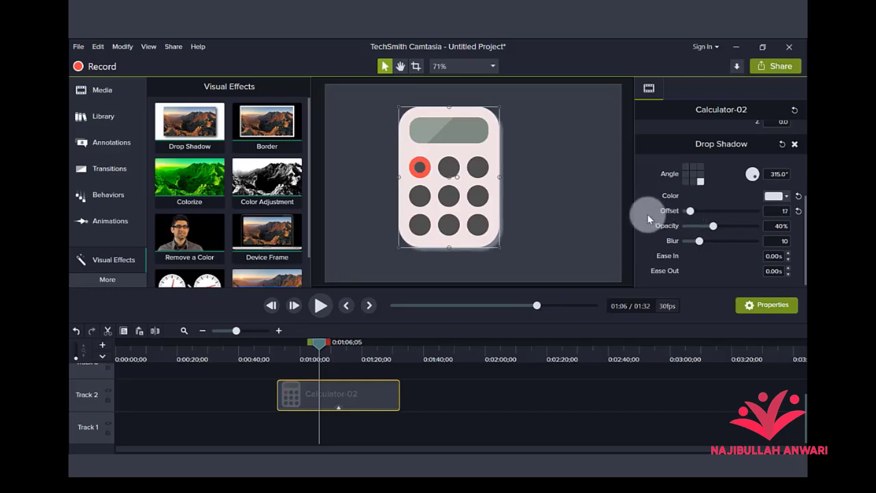
{"action": "left_click", "coordinate": [504, 235]}
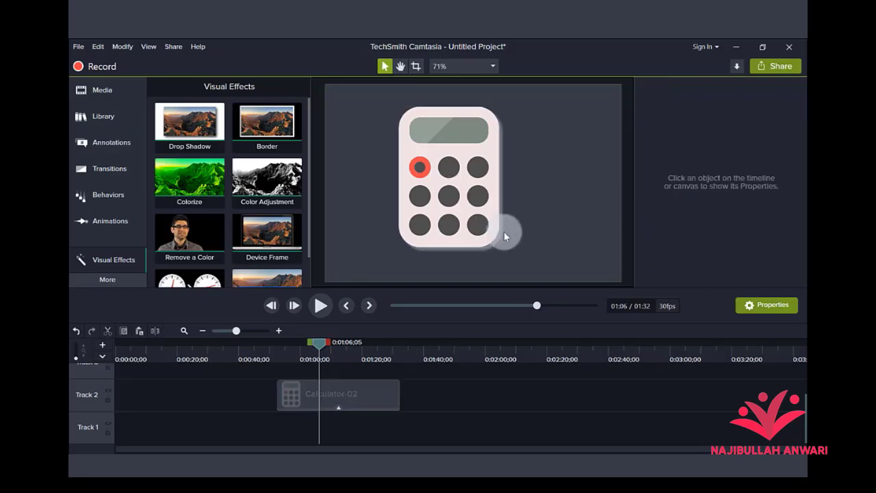
Step: Set the calculator's drop shadow to about 23% opacity and a blur of about 25
{"action": "left_click", "coordinate": [353, 391]}
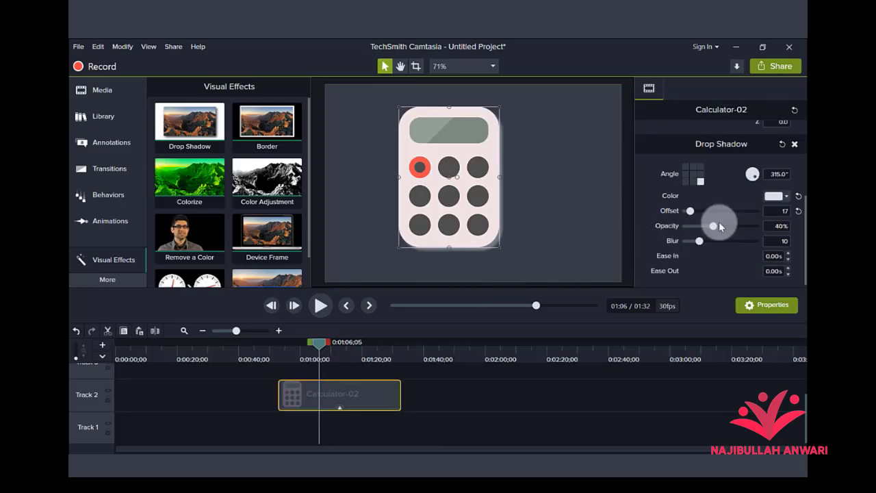
{"action": "left_click_drag", "start_coordinate": [709, 227], "coordinate": [767, 227]}
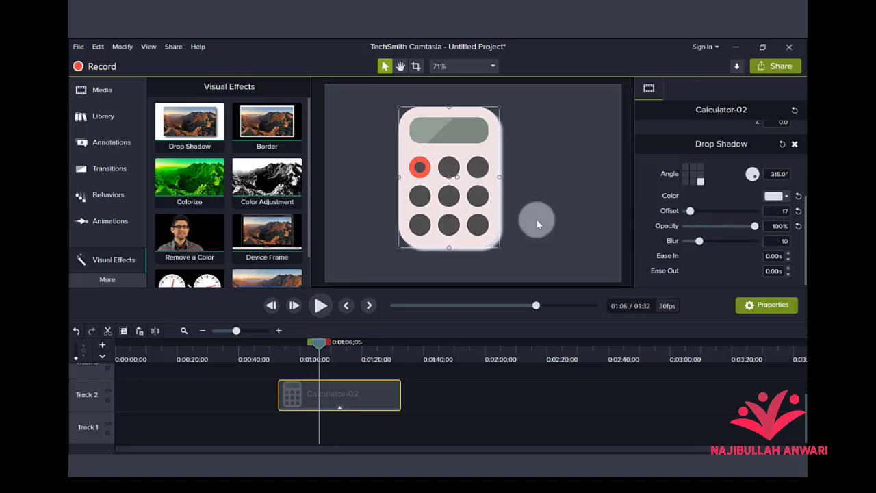
{"action": "left_click_drag", "start_coordinate": [754, 226], "coordinate": [715, 248]}
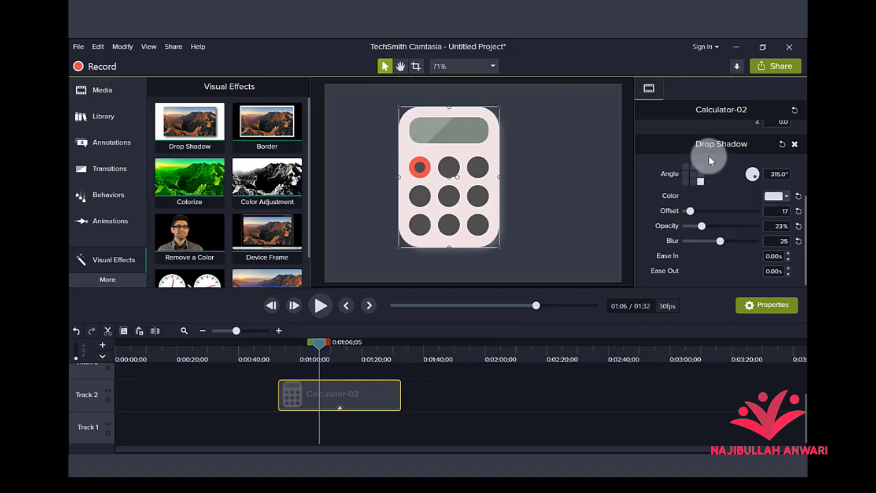
Step: Remove the Drop Shadow effect from the calculator clip and add the Border effect instead
{"action": "left_click", "coordinate": [795, 145]}
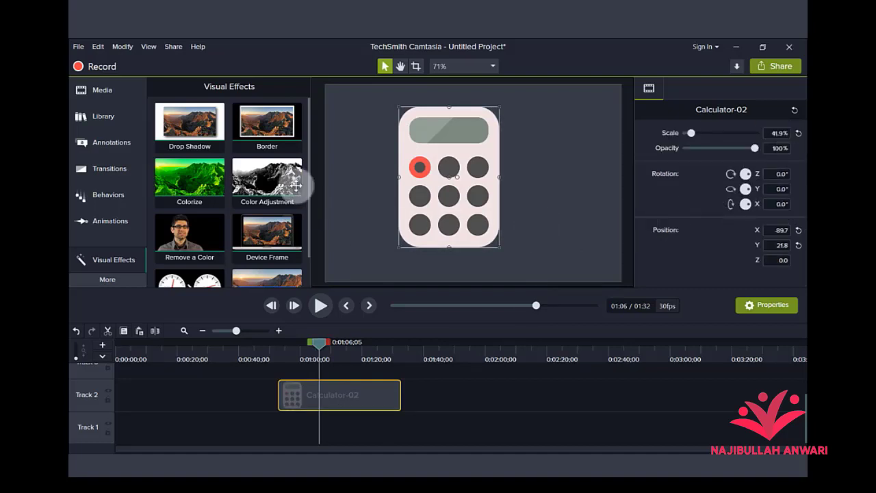
{"action": "left_click", "coordinate": [269, 127]}
{"action": "left_click_drag", "start_coordinate": [268, 127], "coordinate": [329, 389]}
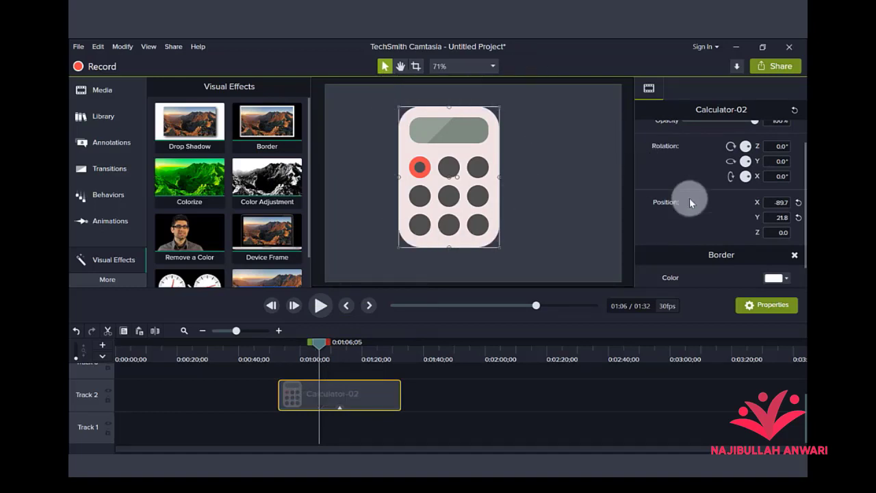
Step: Color the calculator's border green, try a thickness of 7, and set the thickness to 1
{"action": "scroll", "coordinate": [720, 217], "scroll_direction": "up", "scroll_amount": 1}
{"action": "scroll", "coordinate": [721, 217], "scroll_direction": "down", "scroll_amount": 2}
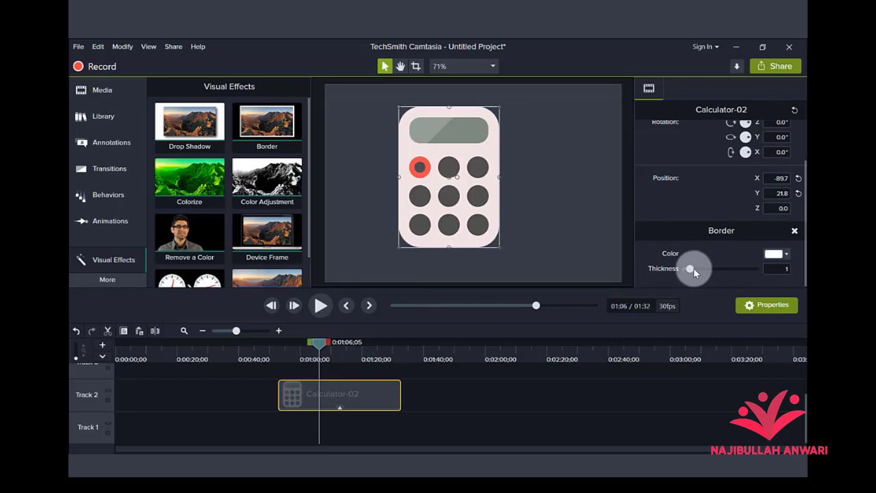
{"action": "left_click_drag", "start_coordinate": [694, 268], "coordinate": [739, 271]}
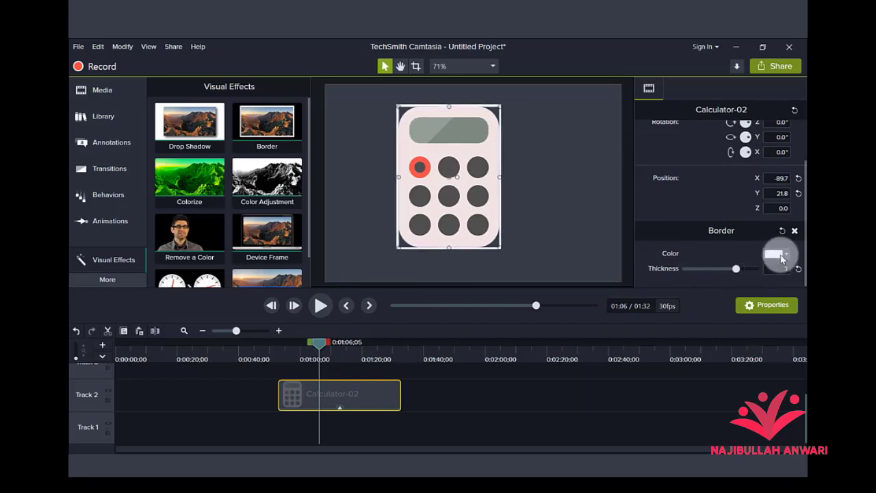
{"action": "left_click", "coordinate": [776, 254]}
{"action": "left_click", "coordinate": [737, 288]}
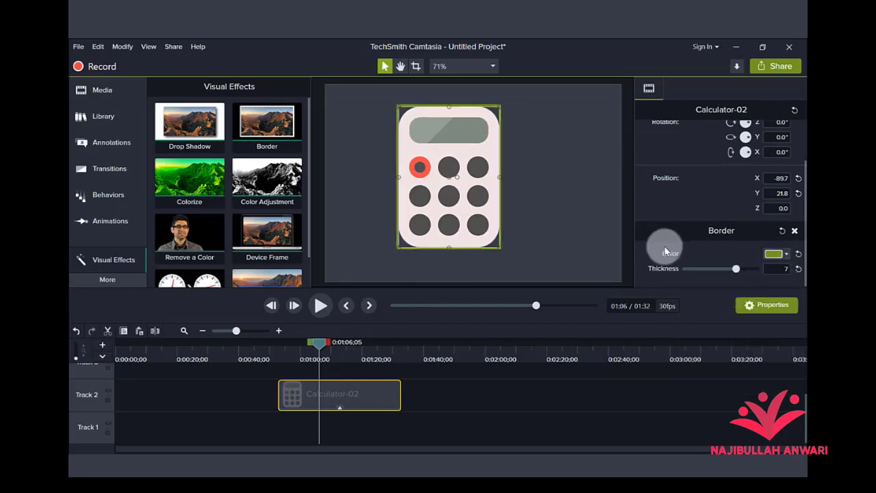
{"action": "left_click_drag", "start_coordinate": [731, 269], "coordinate": [695, 269]}
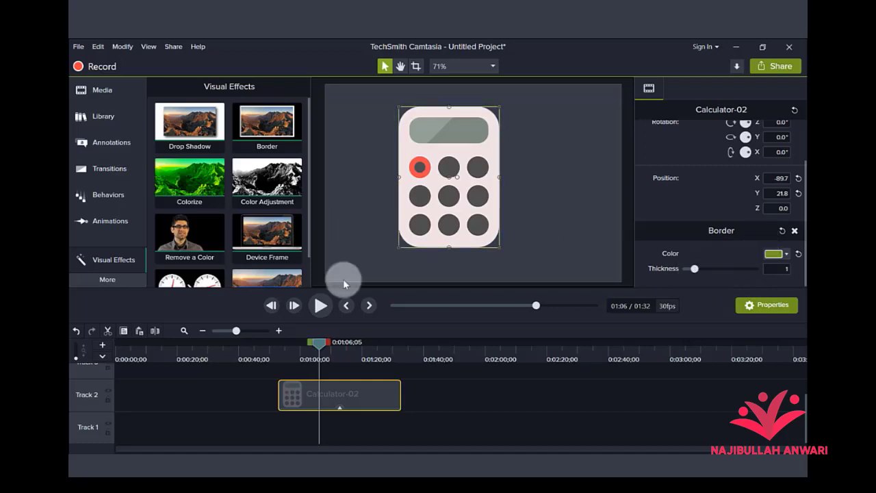
Step: Remove the Border effect from the calculator and delete the Calculator-02 clip from Track 2
{"action": "left_click", "coordinate": [795, 232]}
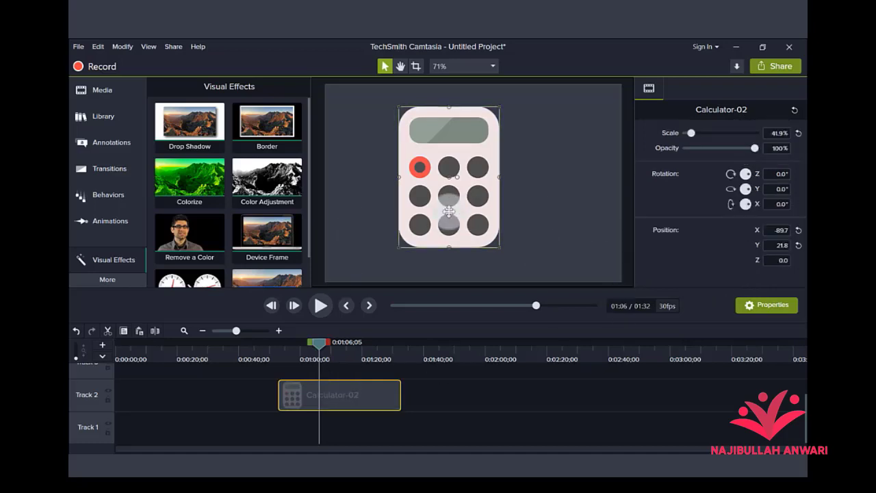
{"action": "left_click_drag", "start_coordinate": [183, 184], "coordinate": [343, 393]}
{"action": "key", "text": "Delete"}
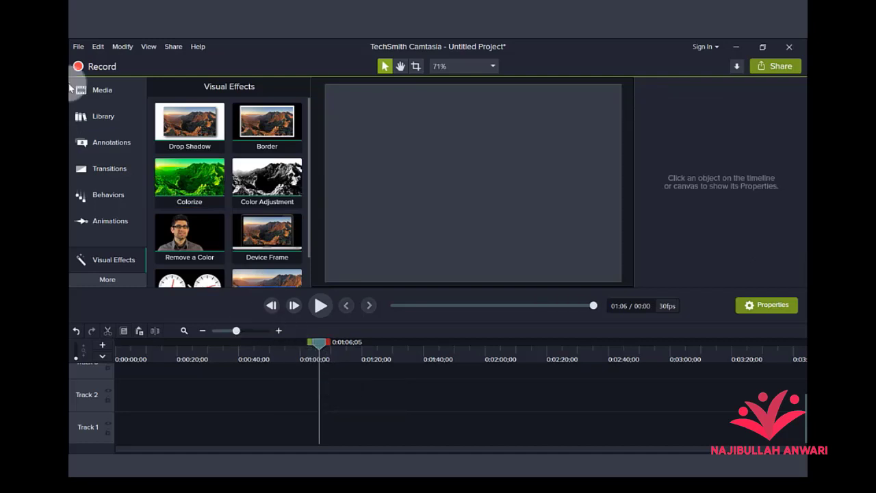
Step: Place the Pexels Videos beach clip from the media bin on Track 1 and move the playhead to about 1:04
{"action": "left_click", "coordinate": [105, 90]}
{"action": "left_click_drag", "start_coordinate": [193, 182], "coordinate": [267, 427]}
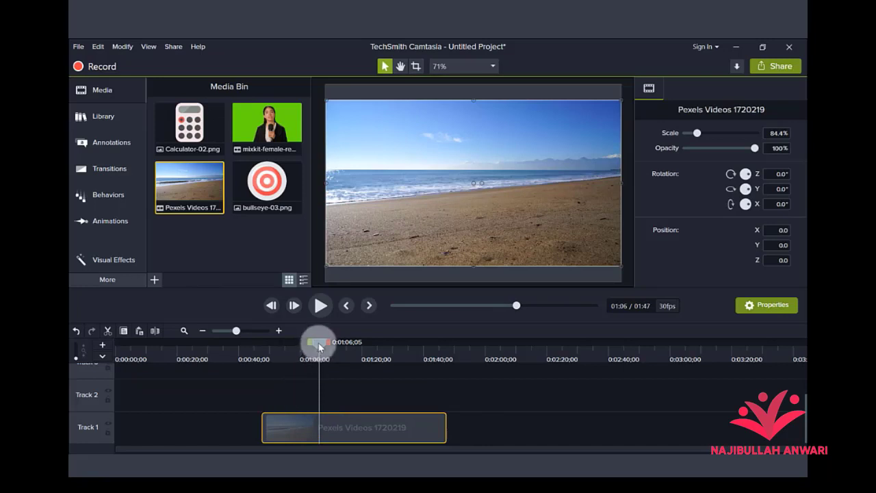
{"action": "left_click_drag", "start_coordinate": [318, 343], "coordinate": [313, 343]}
Step: Apply the Colorize effect to the beach video clip on Track 1
{"action": "left_click", "coordinate": [103, 261]}
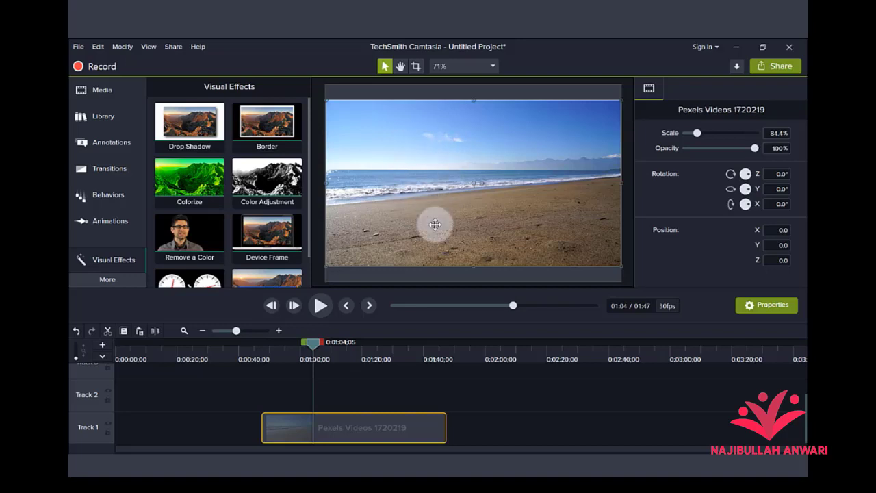
{"action": "left_click_drag", "start_coordinate": [187, 183], "coordinate": [326, 419]}
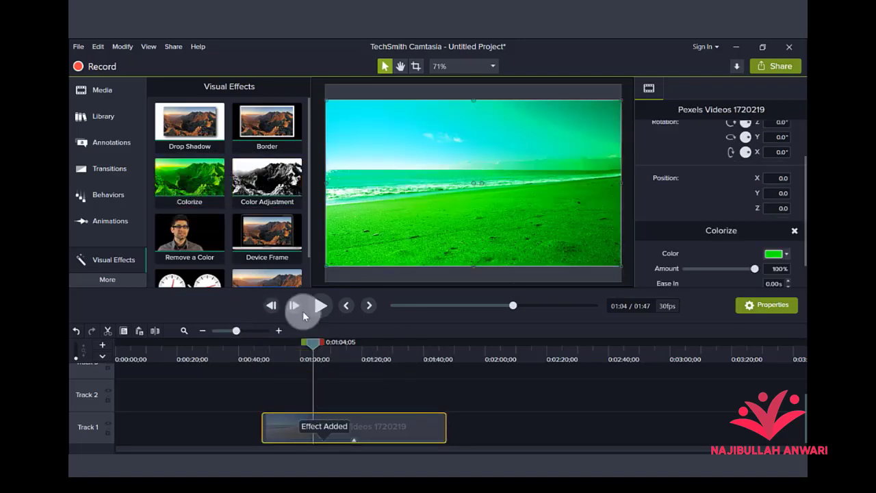
Step: Set the beach video's Colorize color to blue #1200FF and the amount to about 13%
{"action": "left_click", "coordinate": [786, 255]}
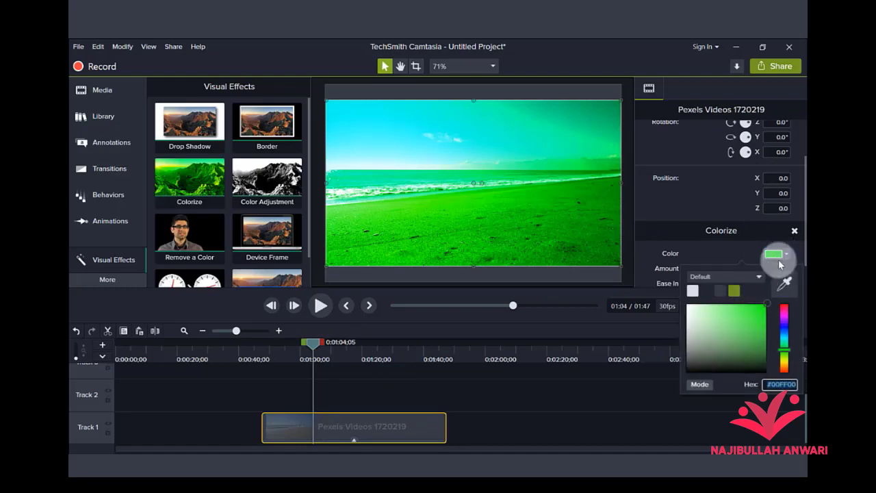
{"action": "left_click", "coordinate": [784, 323]}
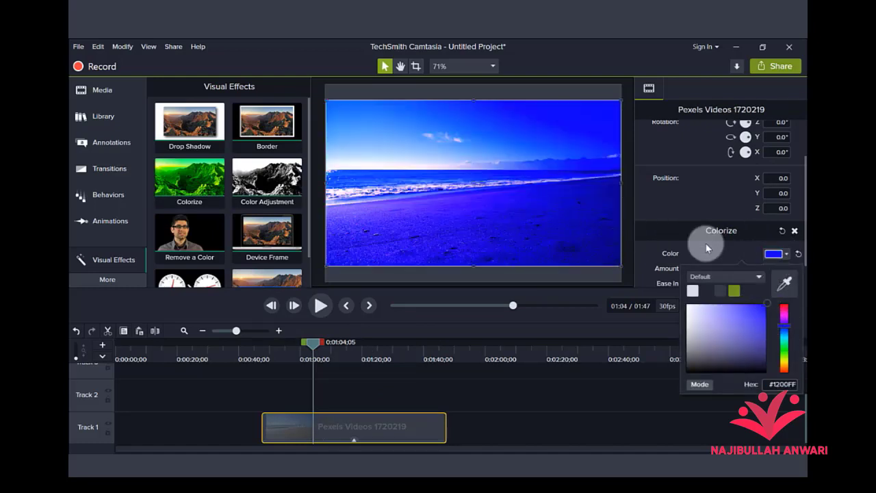
{"action": "left_click", "coordinate": [705, 239]}
{"action": "left_click_drag", "start_coordinate": [748, 267], "coordinate": [697, 273]}
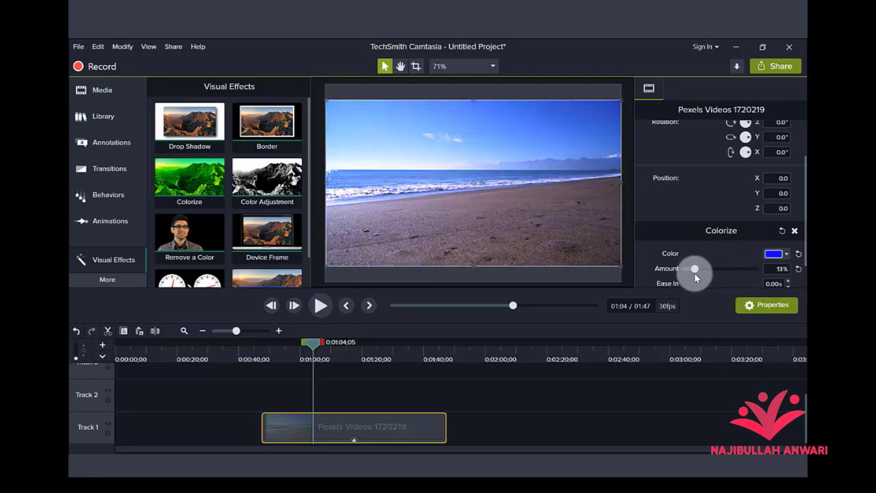
Step: Sample a sand tone from the beach video as the Colorize color and set the amount to 28%
{"action": "left_click", "coordinate": [775, 254]}
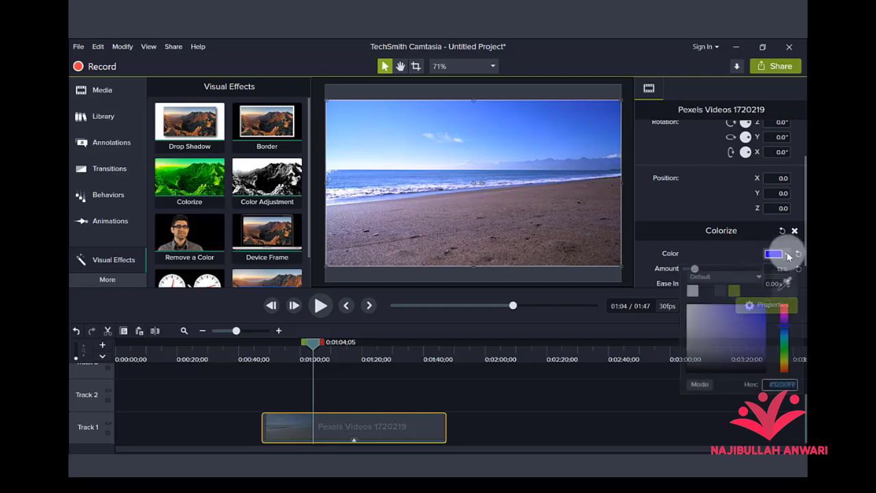
{"action": "left_click", "coordinate": [735, 249]}
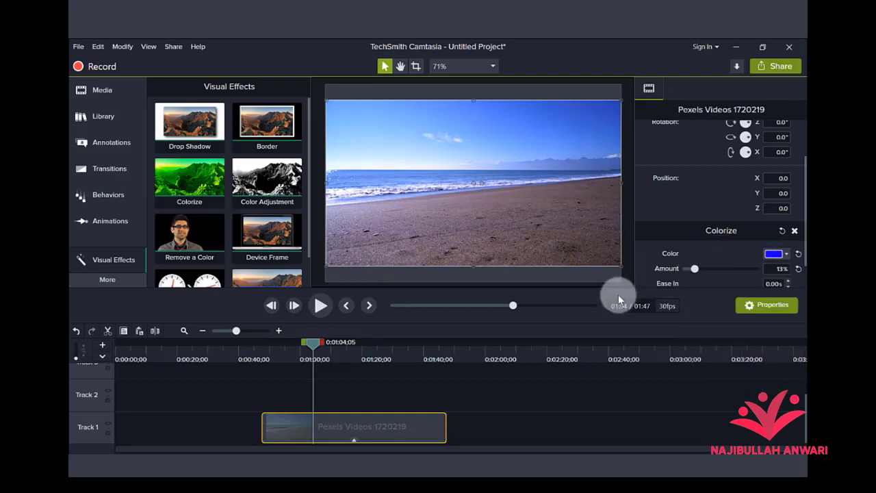
{"action": "left_click", "coordinate": [787, 254]}
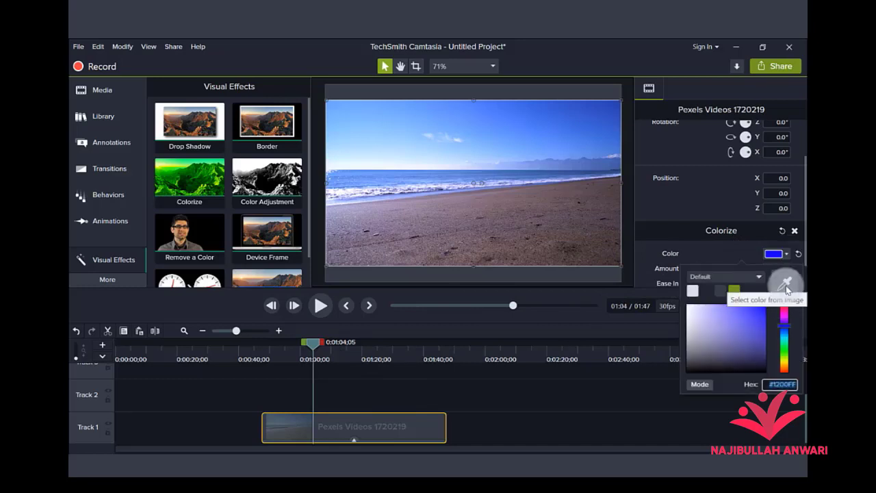
{"action": "left_click", "coordinate": [784, 283]}
{"action": "left_click", "coordinate": [589, 230]}
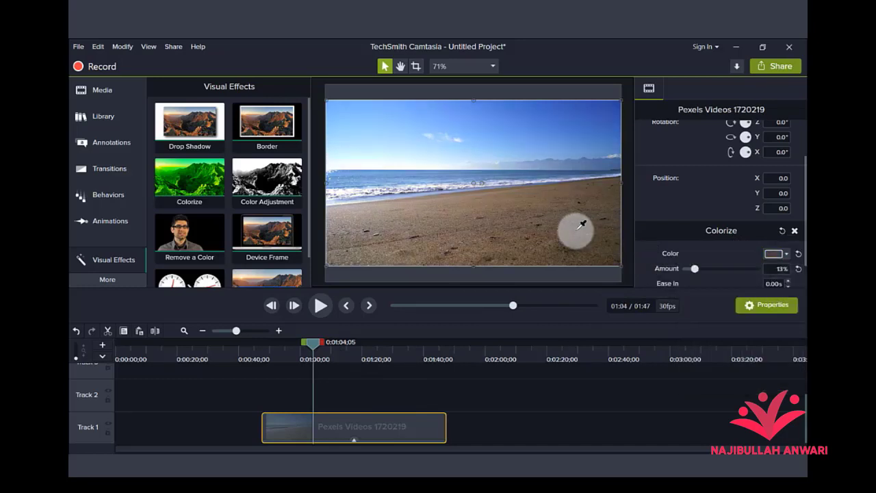
{"action": "mouse_move", "coordinate": [696, 270]}
{"action": "left_mouse_down"}
{"action": "mouse_move", "coordinate": [717, 272]}
{"action": "mouse_move", "coordinate": [707, 273]}
{"action": "left_mouse_up"}
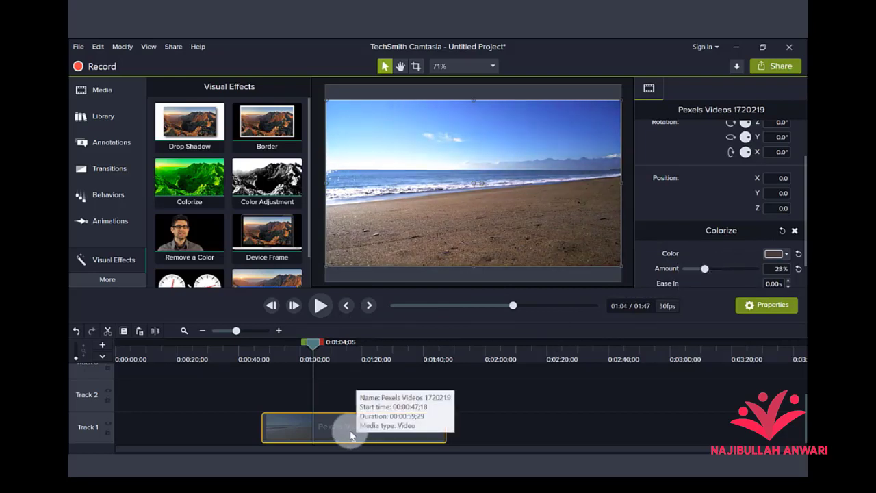
Step: Remove Colorize from the beach video on Track 1 and apply the Color Adjustment effect instead
{"action": "left_click", "coordinate": [794, 232]}
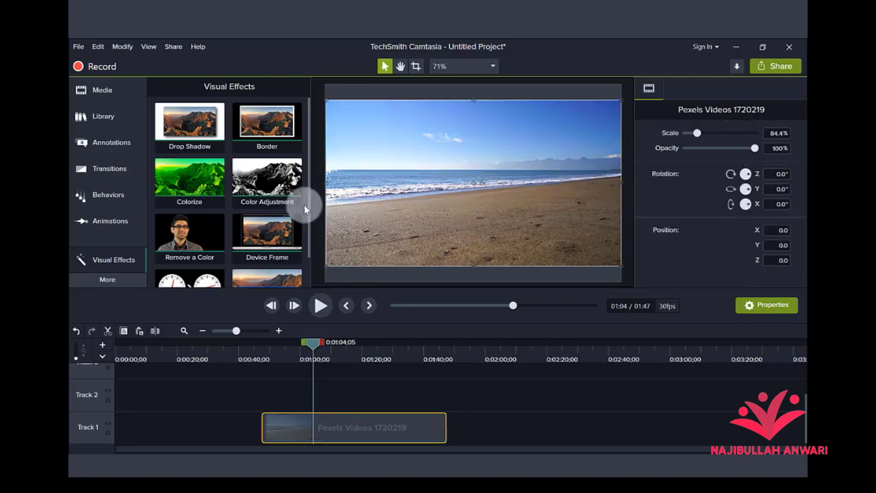
{"action": "left_click", "coordinate": [262, 183]}
{"action": "left_click_drag", "start_coordinate": [261, 183], "coordinate": [350, 417]}
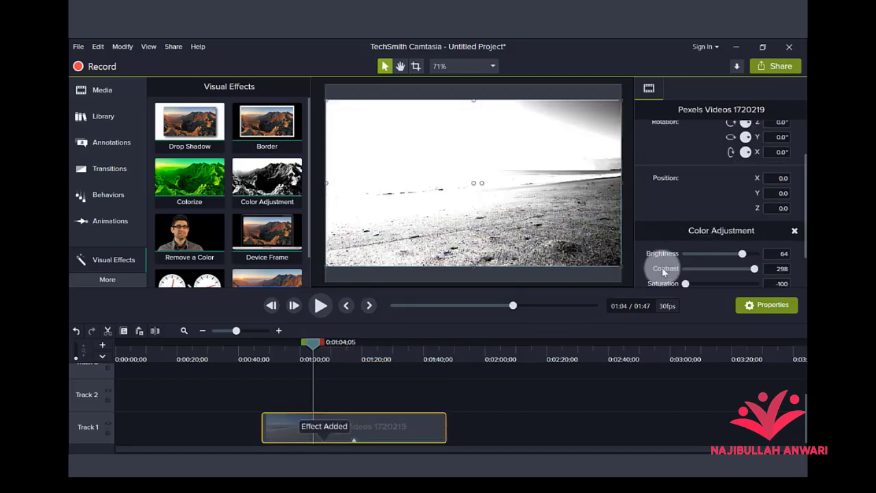
Step: Set the beach video's Color Adjustment to brightness 21, contrast 86 and saturation -8
{"action": "scroll", "coordinate": [650, 284], "scroll_direction": "down", "scroll_amount": 2}
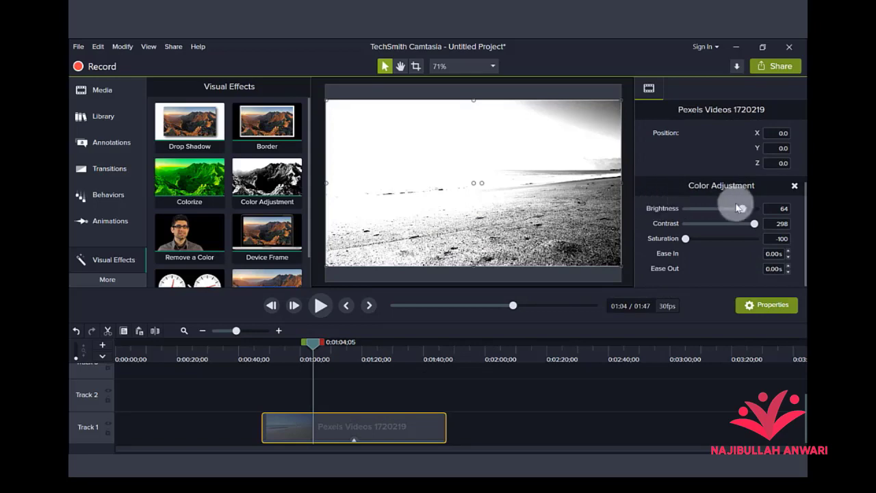
{"action": "left_click_drag", "start_coordinate": [742, 211], "coordinate": [739, 229]}
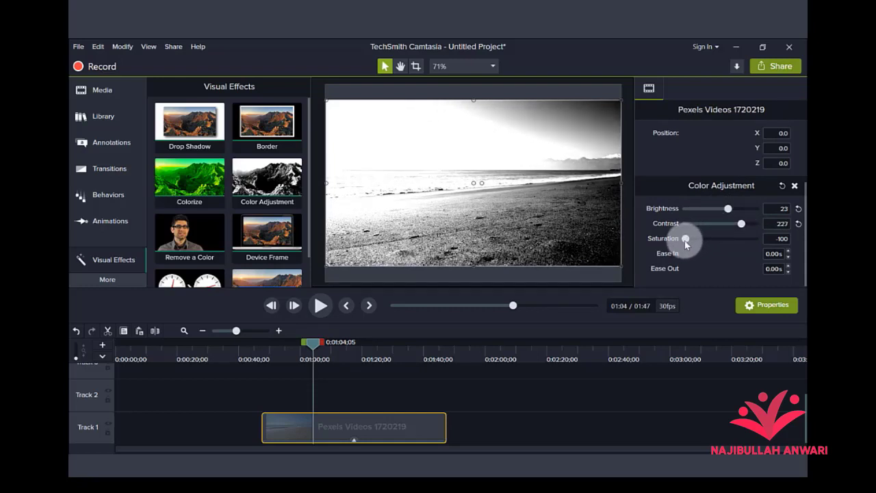
{"action": "left_click_drag", "start_coordinate": [686, 240], "coordinate": [727, 208]}
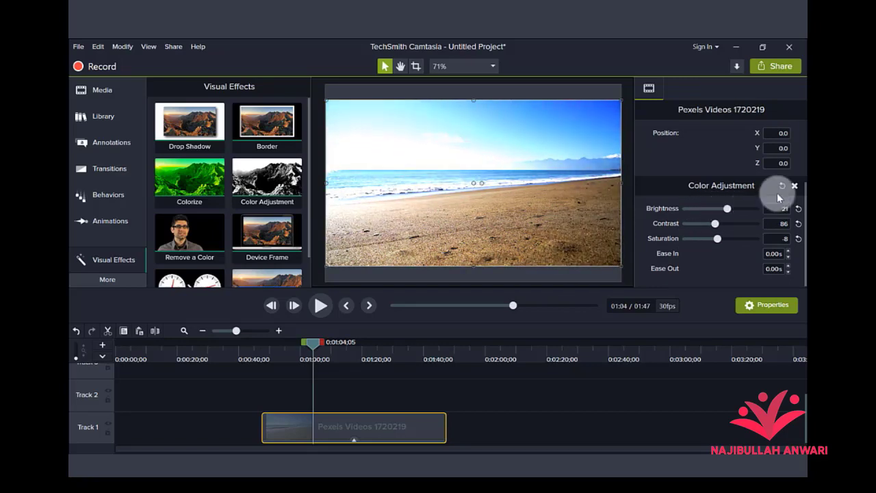
Step: Replace the beach video's Color Adjustment effect with Device Frame and move the playhead to about 1:20
{"action": "left_click", "coordinate": [794, 186]}
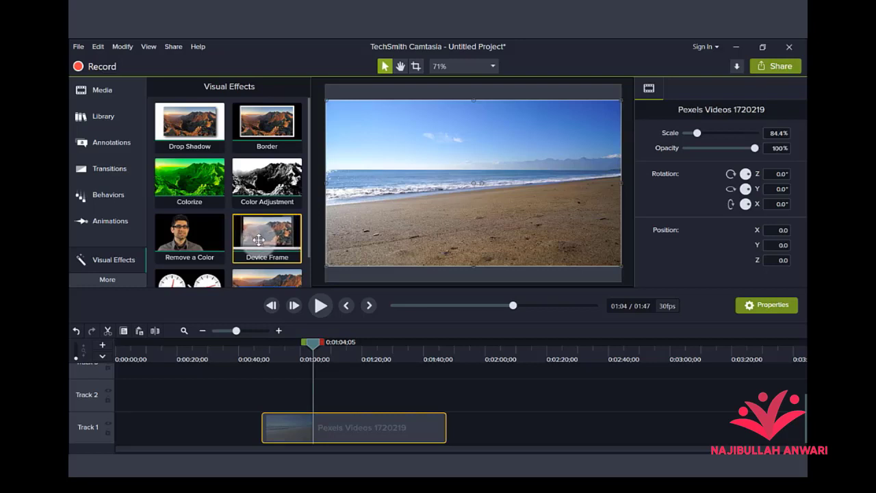
{"action": "scroll", "coordinate": [266, 243], "scroll_direction": "down", "scroll_amount": 1}
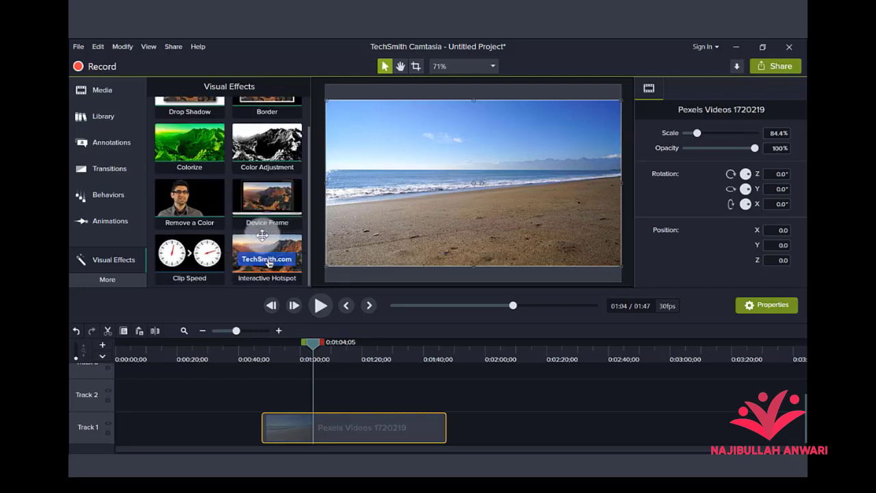
{"action": "left_click_drag", "start_coordinate": [266, 202], "coordinate": [353, 420]}
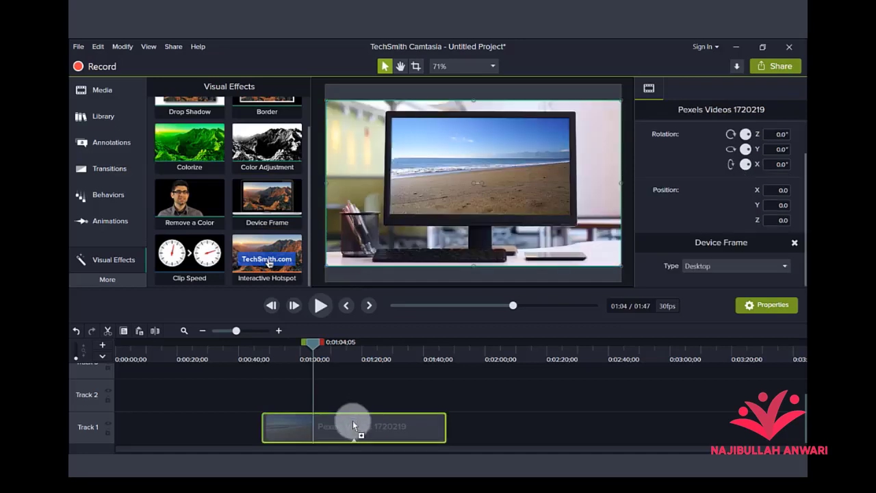
{"action": "left_click_drag", "start_coordinate": [313, 340], "coordinate": [306, 376]}
{"action": "left_click_drag", "start_coordinate": [338, 342], "coordinate": [363, 343]}
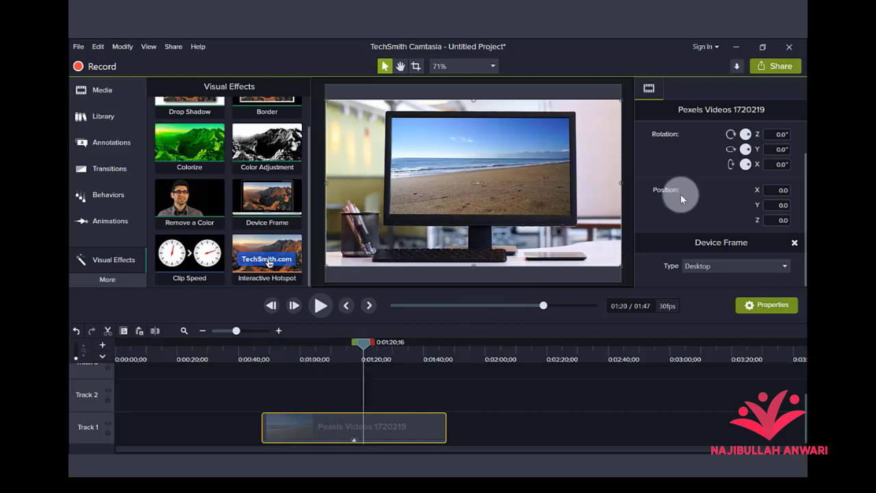
Step: Try the iPhone device frame on the beach video, and switch the frame type to MacBook Pro
{"action": "left_click", "coordinate": [774, 264]}
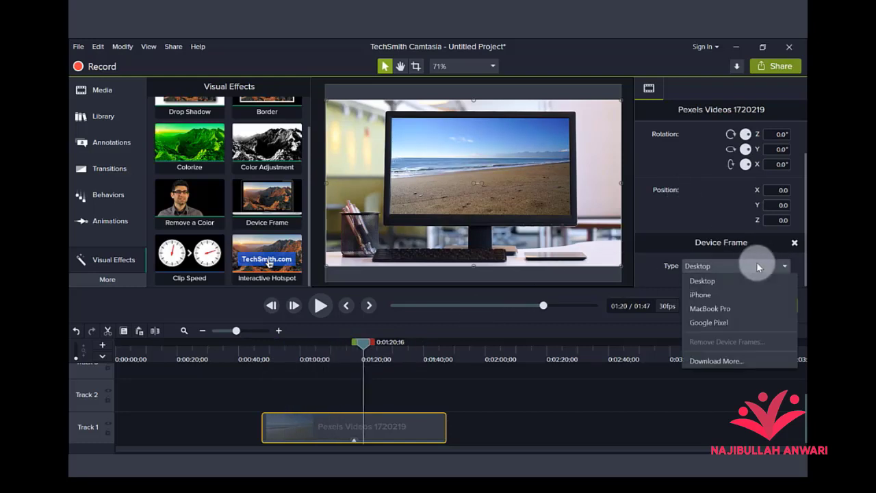
{"action": "left_click", "coordinate": [722, 294]}
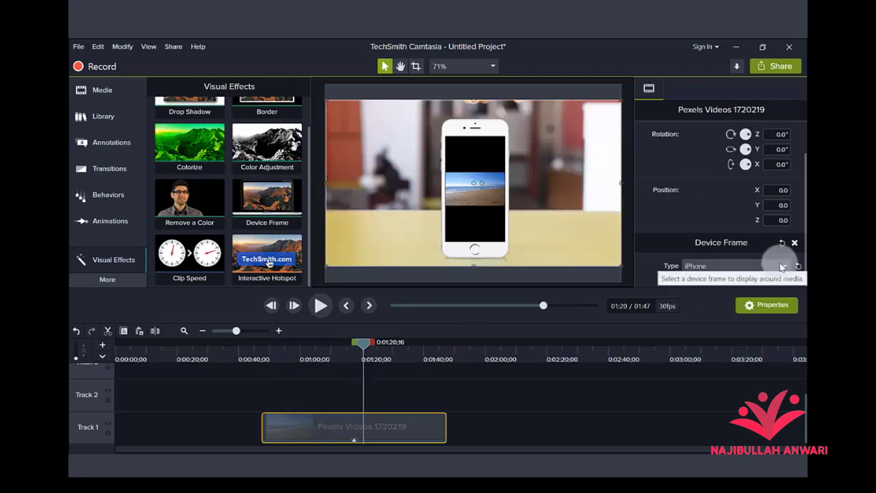
{"action": "left_click", "coordinate": [780, 266]}
{"action": "left_click", "coordinate": [719, 309]}
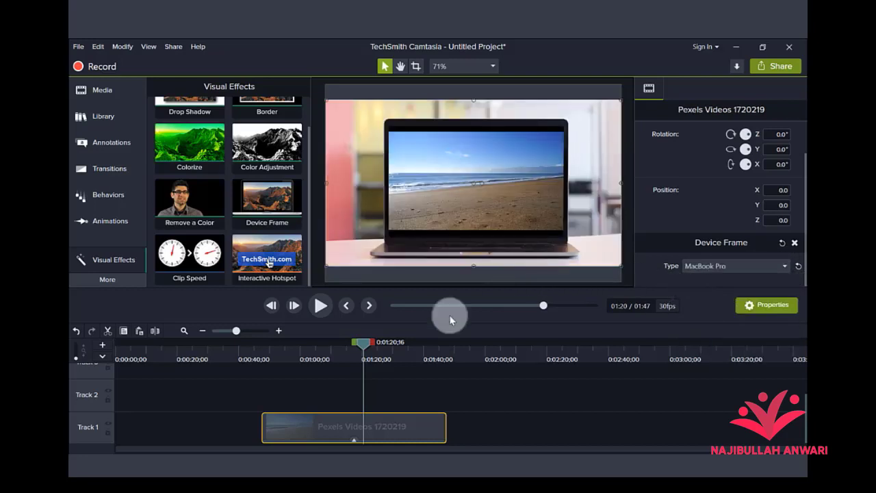
Step: Preview the framed beach video by playing it briefly from about 0:57
{"action": "left_click_drag", "start_coordinate": [360, 346], "coordinate": [293, 345]}
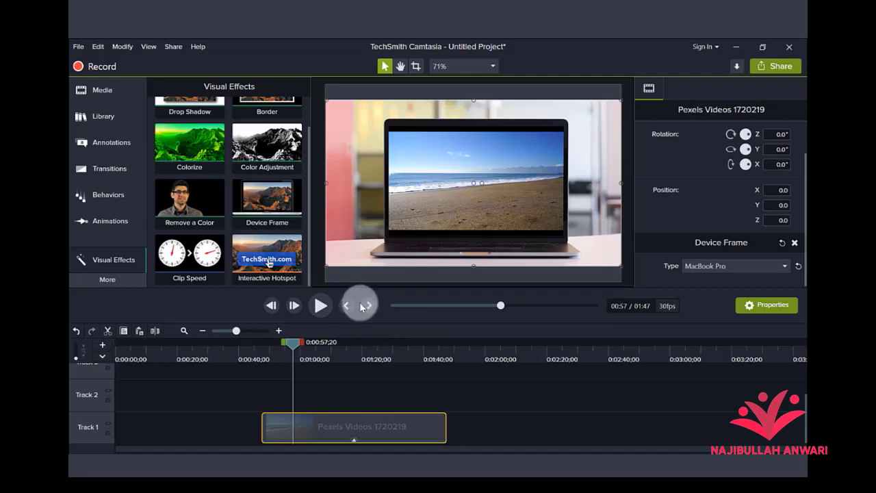
{"action": "key", "text": "space"}
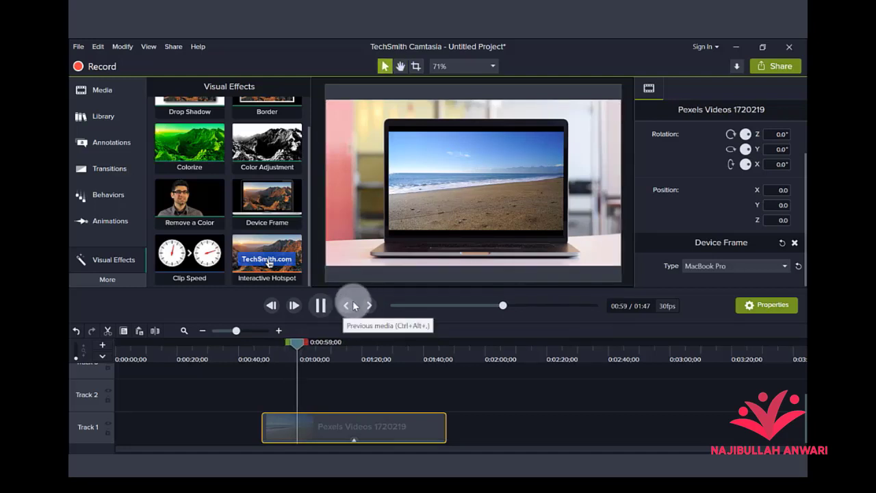
{"action": "key", "text": "space"}
Step: Remove the Device Frame from the beach video and apply the Clip Speed effect
{"action": "left_click", "coordinate": [794, 242]}
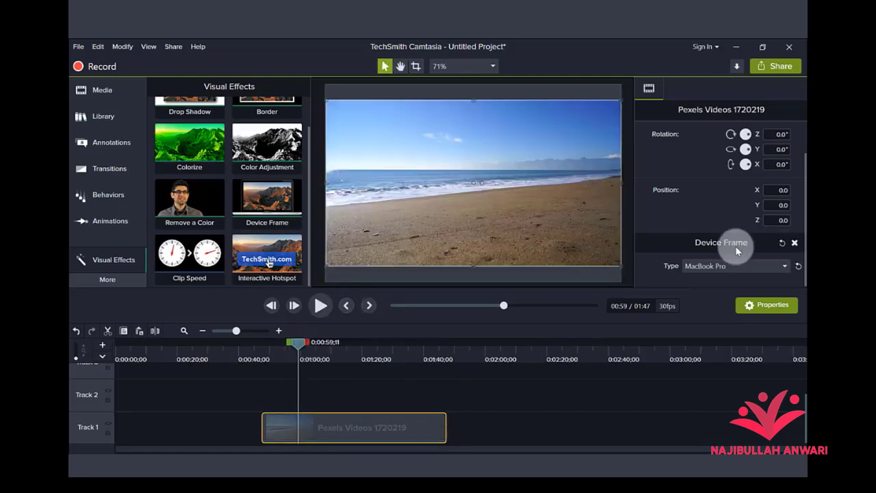
{"action": "left_click_drag", "start_coordinate": [172, 243], "coordinate": [191, 261]}
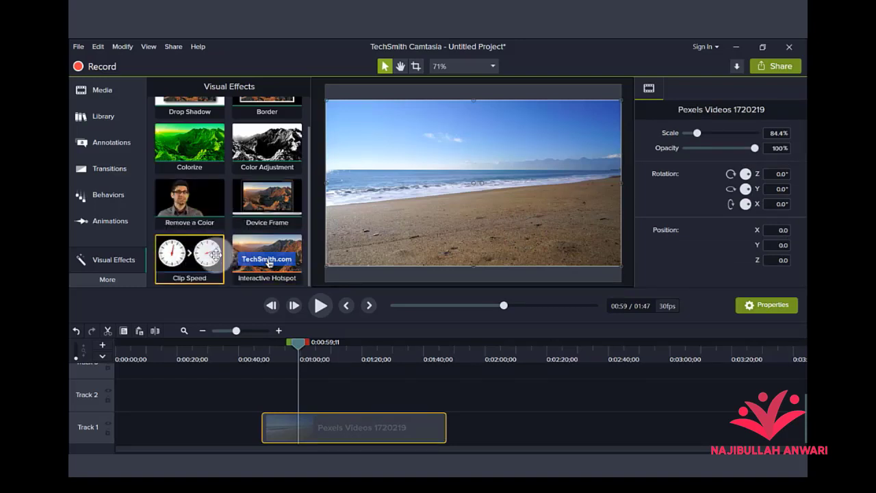
{"action": "left_click_drag", "start_coordinate": [197, 259], "coordinate": [336, 419]}
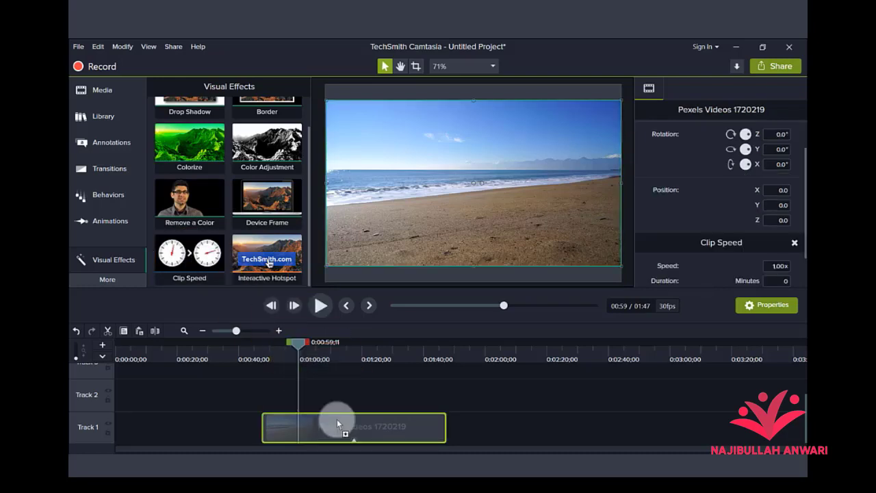
Step: Set the beach video's clip speed to 2.00x and briefly play it from about 0:59
{"action": "scroll", "coordinate": [686, 256], "scroll_direction": "down", "scroll_amount": 2}
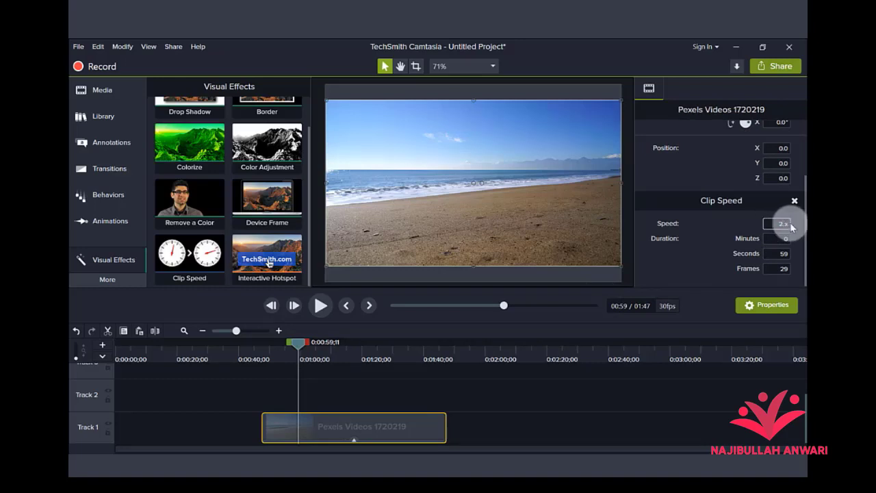
{"action": "key", "text": "Return"}
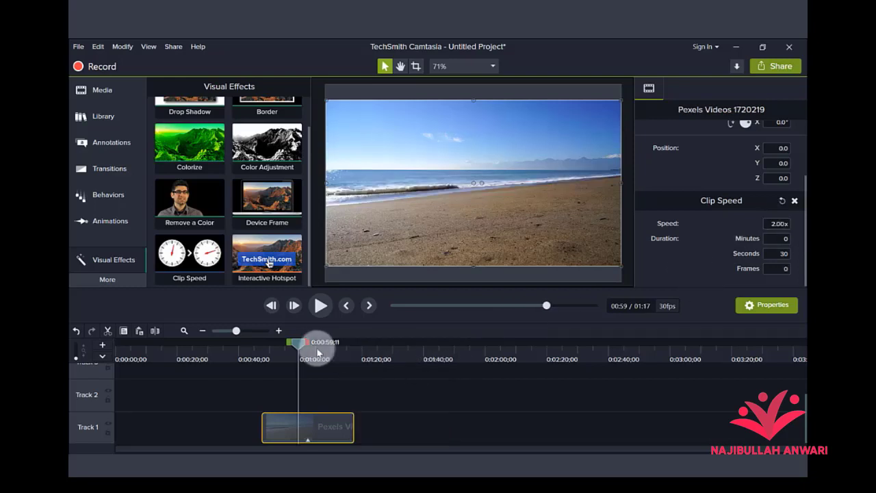
{"action": "key", "text": "space"}
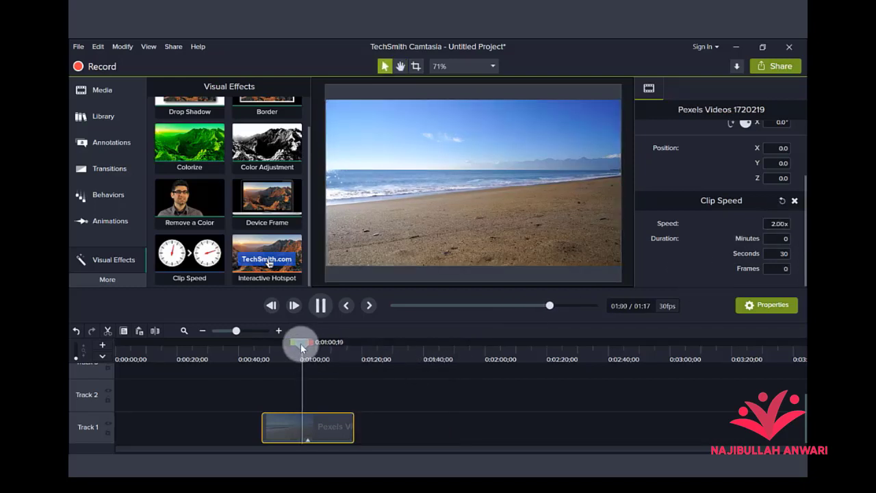
{"action": "key", "text": "space"}
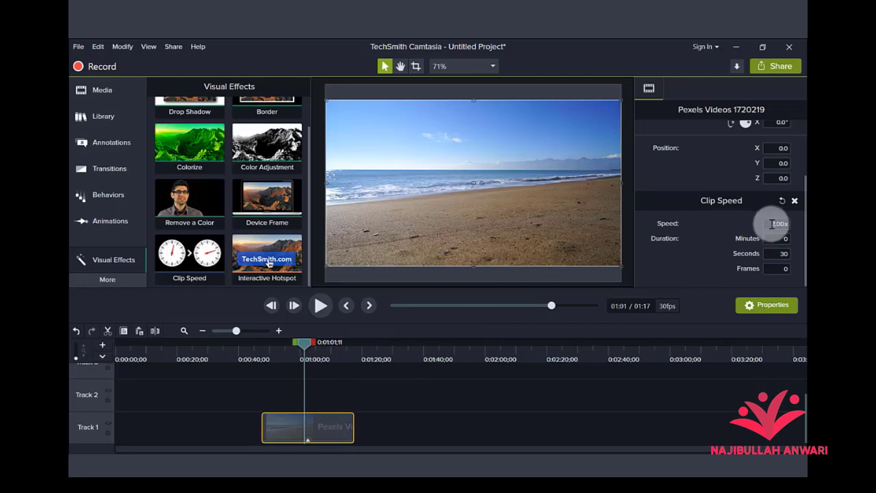
Step: Set the beach video's clip speed back to 1.00x
{"action": "left_click_drag", "start_coordinate": [772, 224], "coordinate": [775, 224]}
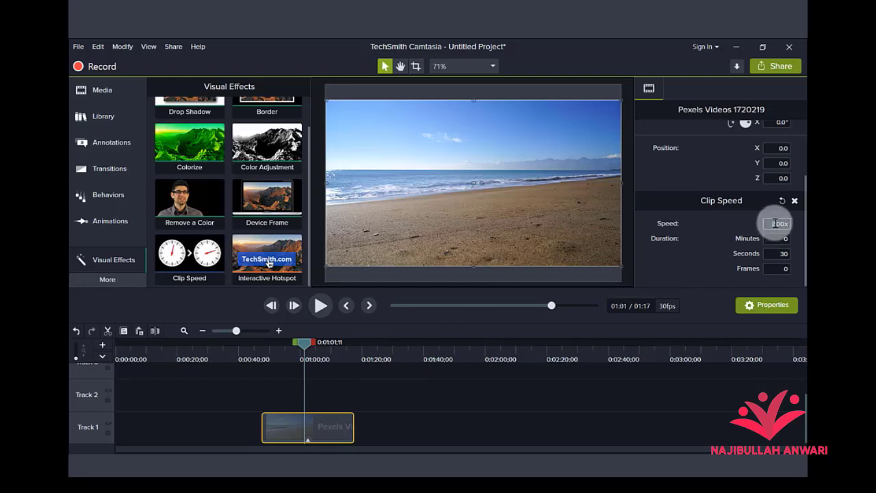
{"action": "left_click", "coordinate": [674, 264]}
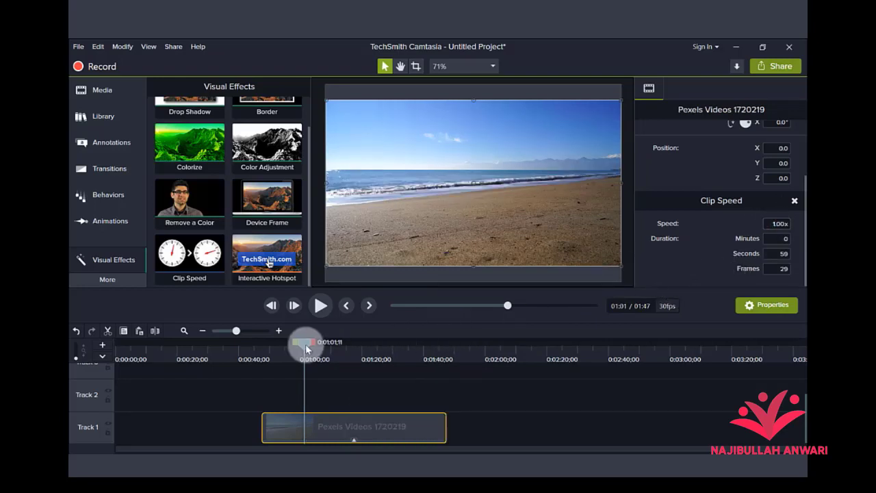
{"action": "mouse_move", "coordinate": [305, 344]}
{"action": "left_mouse_down"}
{"action": "mouse_move", "coordinate": [290, 349]}
{"action": "mouse_move", "coordinate": [356, 352]}
{"action": "mouse_move", "coordinate": [310, 350]}
{"action": "left_mouse_up"}
Step: Move the beach video to the start of Track 1, place the playhead at about 0:12 and deselect the clip
{"action": "left_click", "coordinate": [337, 417]}
{"action": "left_click", "coordinate": [341, 424]}
{"action": "left_click_drag", "start_coordinate": [341, 424], "coordinate": [184, 432]}
{"action": "left_click_drag", "start_coordinate": [286, 349], "coordinate": [154, 352]}
{"action": "left_click", "coordinate": [338, 374]}
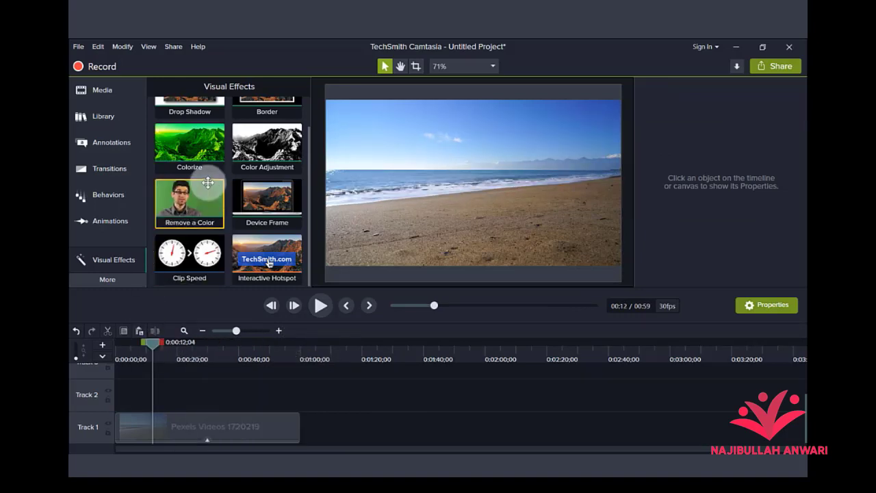
Step: Place the mixkit female reporter video at the start of Track 2, keeping 30 FPS, and move the playhead to about 0:07
{"action": "left_click", "coordinate": [115, 93]}
{"action": "left_click_drag", "start_coordinate": [267, 129], "coordinate": [113, 400]}
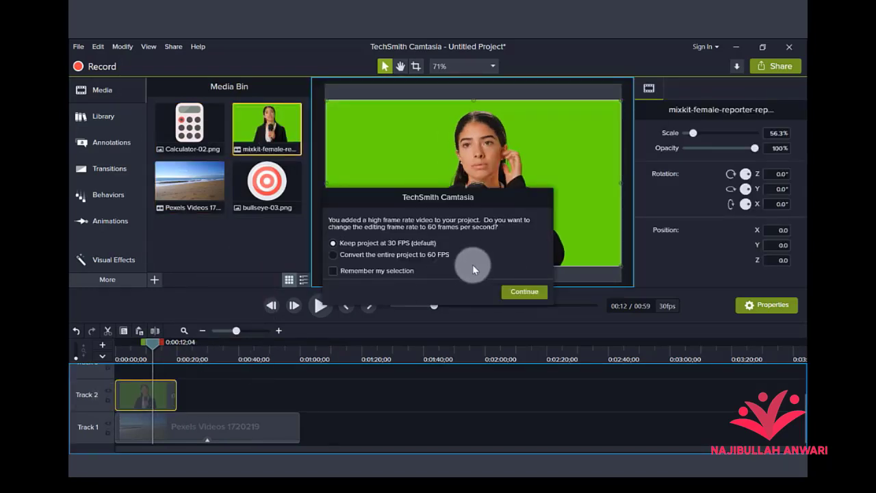
{"action": "left_click", "coordinate": [509, 294]}
{"action": "mouse_move", "coordinate": [152, 340]}
{"action": "left_mouse_down"}
{"action": "mouse_move", "coordinate": [102, 351]}
{"action": "mouse_move", "coordinate": [139, 352]}
{"action": "left_mouse_up"}
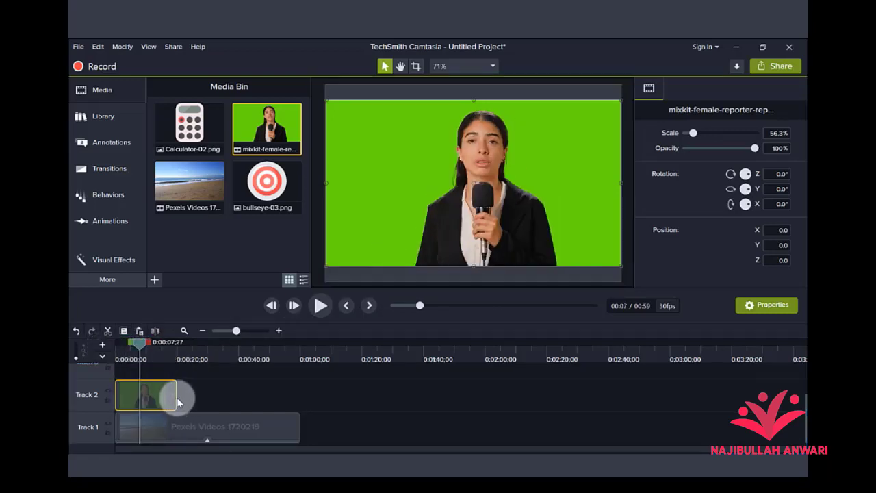
{"action": "left_click_drag", "start_coordinate": [175, 395], "coordinate": [230, 393]}
Step: Apply Remove a Color to the reporter clip on Track 2 and sample its green background as the removed color
{"action": "left_click", "coordinate": [108, 261]}
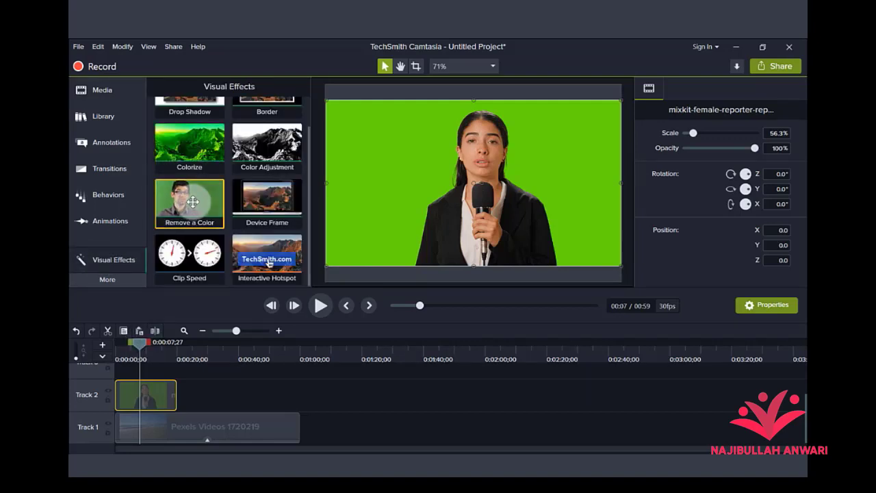
{"action": "left_click_drag", "start_coordinate": [193, 202], "coordinate": [156, 389]}
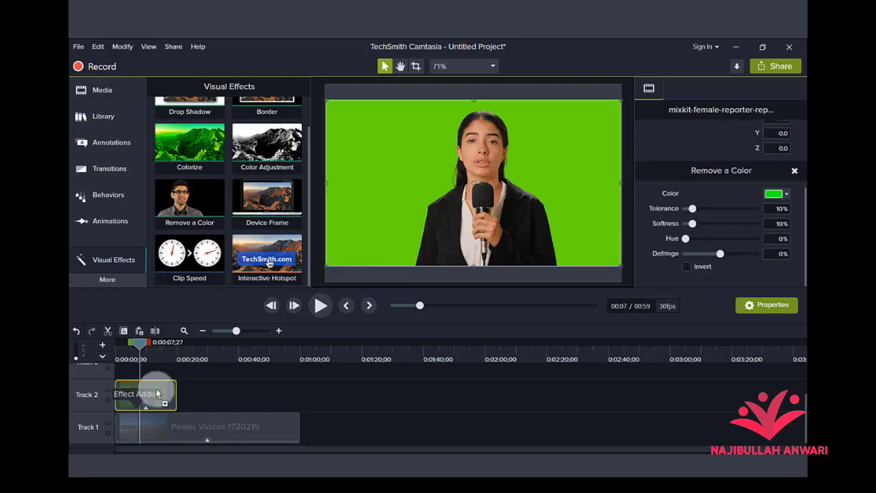
{"action": "left_click", "coordinate": [778, 196]}
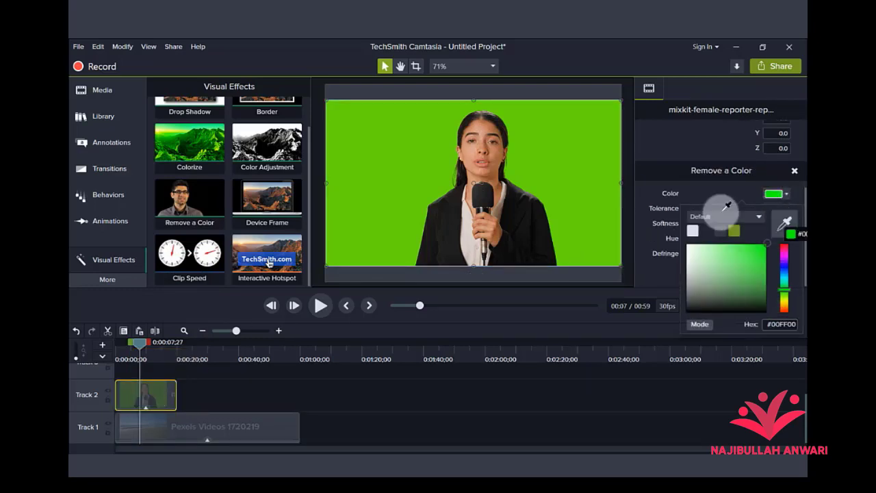
{"action": "left_click", "coordinate": [725, 210]}
{"action": "left_click", "coordinate": [594, 167]}
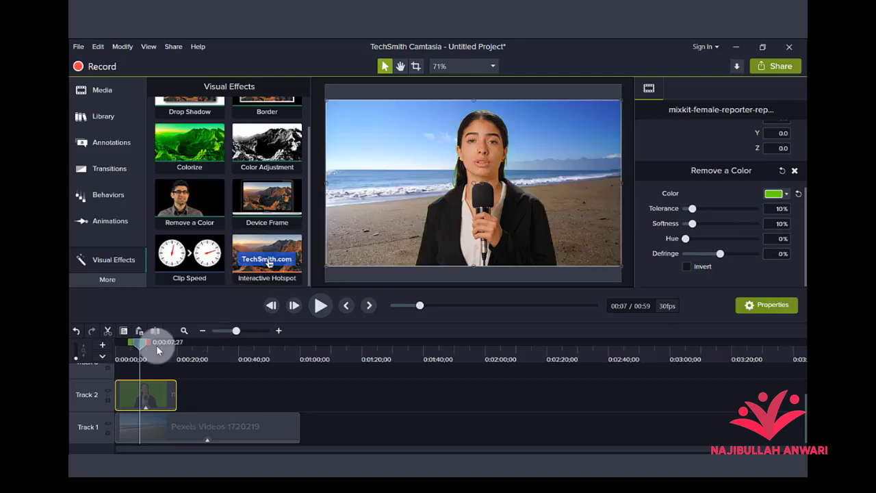
Step: At about 0:09, set the reporter clip's color removal to tolerance 11%, softness 52%, hue 14% and defringe 1%
{"action": "mouse_move", "coordinate": [136, 342]}
{"action": "left_mouse_down"}
{"action": "mouse_move", "coordinate": [121, 342]}
{"action": "mouse_move", "coordinate": [142, 342]}
{"action": "left_mouse_up"}
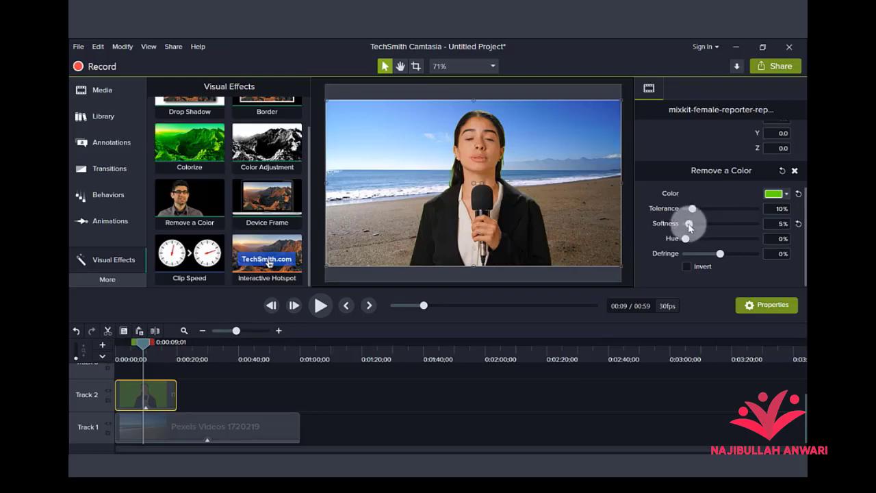
{"action": "mouse_move", "coordinate": [690, 225]}
{"action": "left_mouse_down"}
{"action": "mouse_move", "coordinate": [720, 224]}
{"action": "mouse_move", "coordinate": [707, 206]}
{"action": "mouse_move", "coordinate": [688, 210]}
{"action": "mouse_move", "coordinate": [693, 239]}
{"action": "left_mouse_up"}
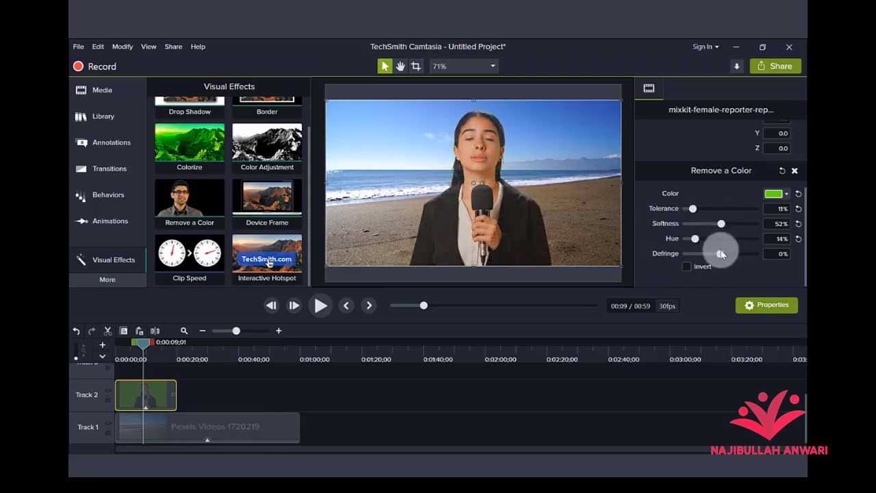
{"action": "left_click_drag", "start_coordinate": [721, 253], "coordinate": [718, 255]}
Step: Invert the reporter clip's color removal and set defringe to -24% and tolerance to about 3%
{"action": "left_click", "coordinate": [688, 266]}
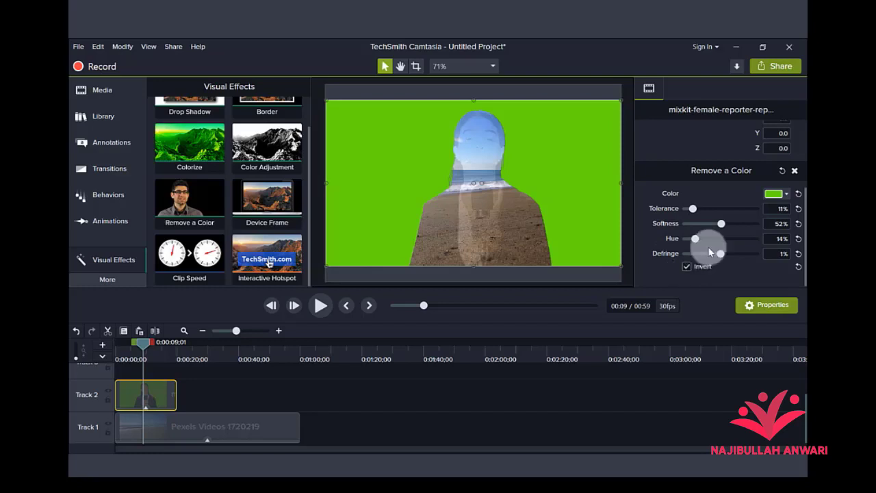
{"action": "left_click_drag", "start_coordinate": [718, 253], "coordinate": [711, 254]}
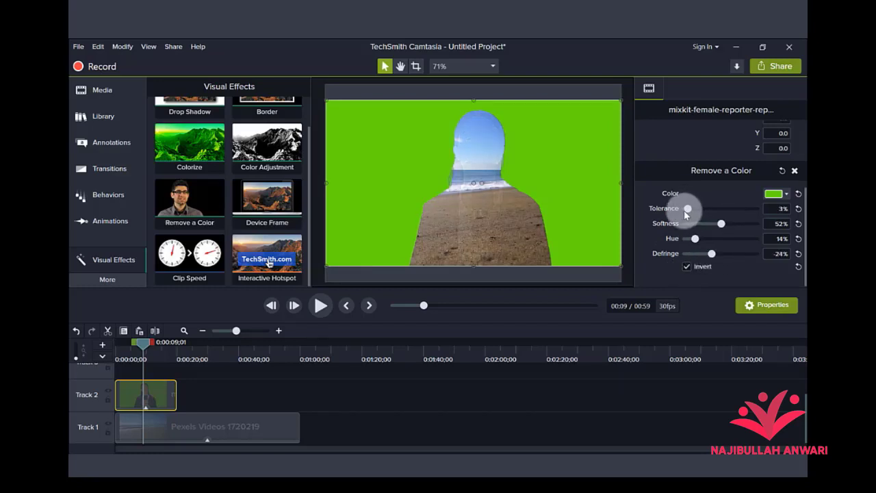